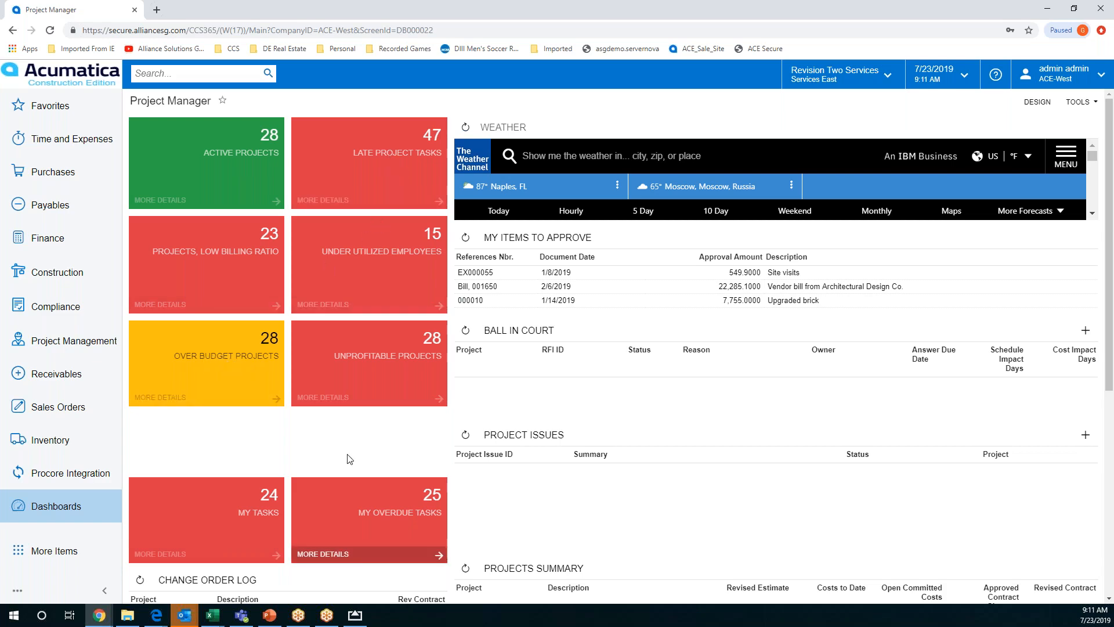
Look over the Project Manager dashboard, and find and open the Approvals page by searching for "approva"
scroll(348, 456, "down", 4)
scroll(348, 432, "down", 2)
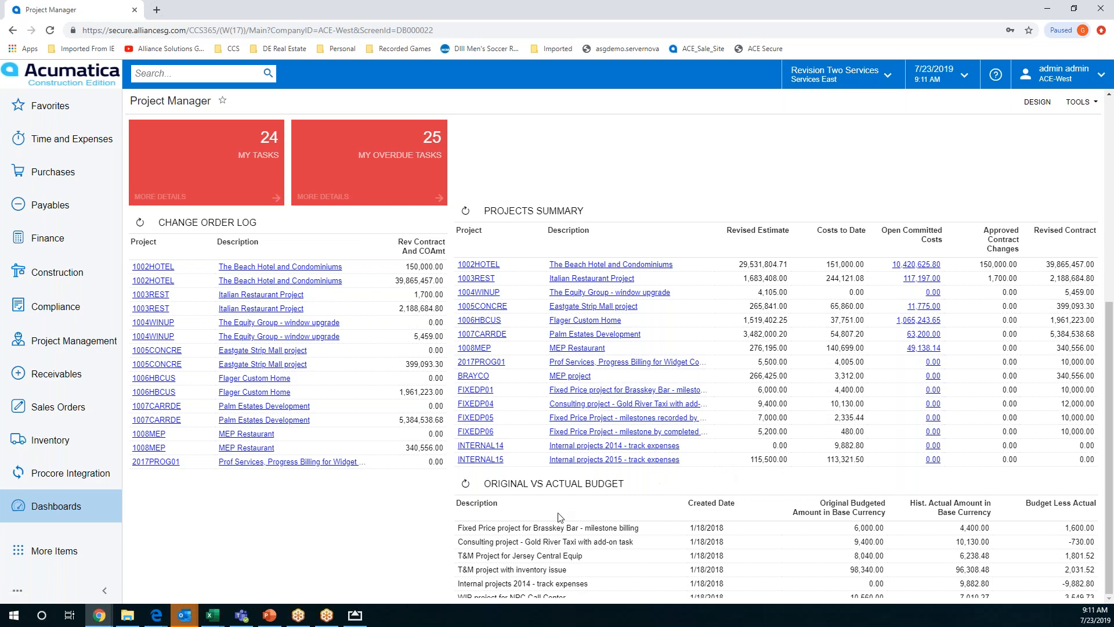
scroll(522, 426, "up", 6)
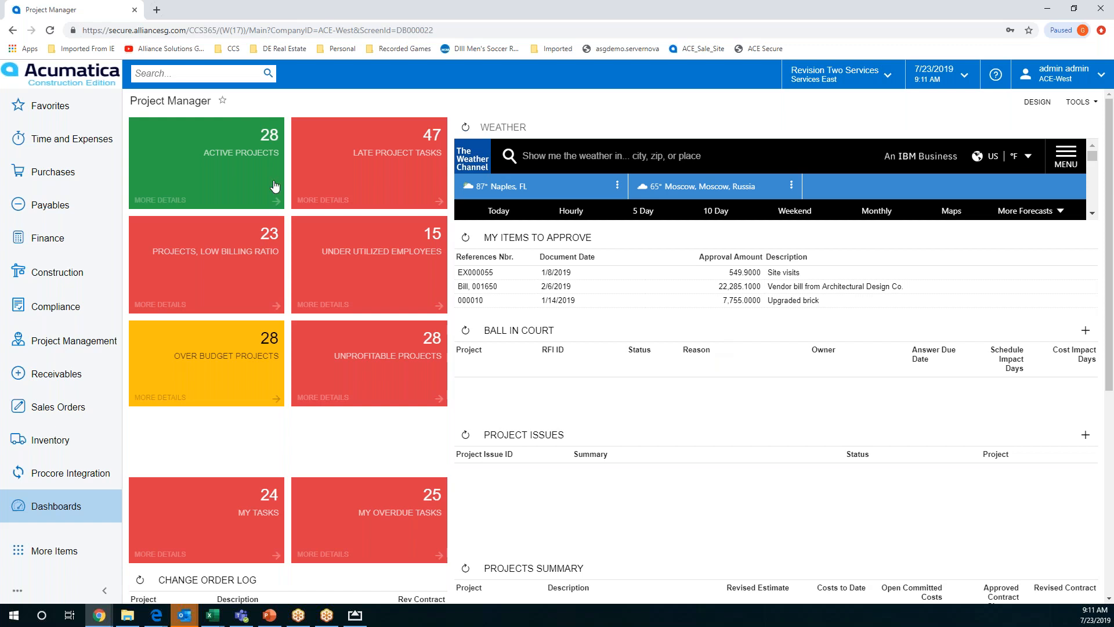
left_click(190, 76)
type("approva")
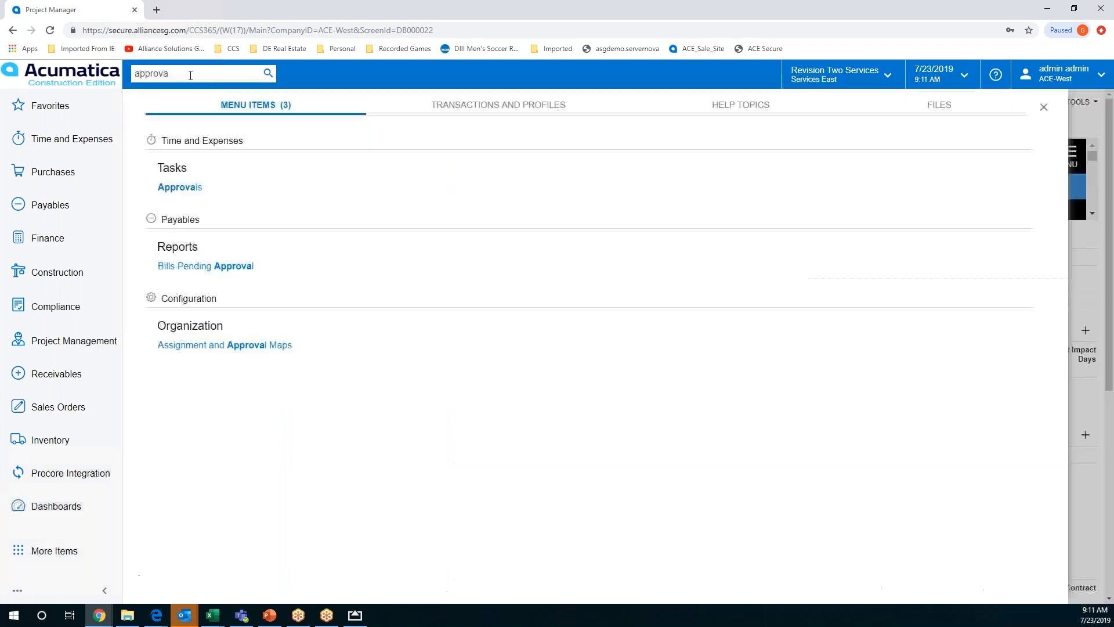
left_click(197, 192)
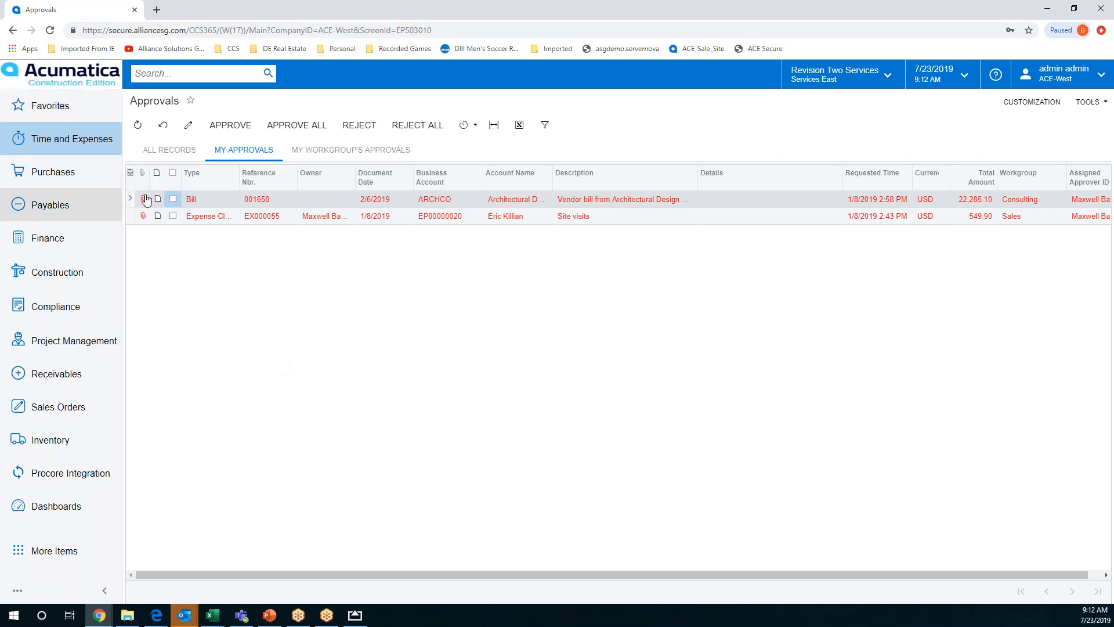
Add the Approvals page from Time and Expenses to the favorites and remove it again in the Favorites list
left_click(48, 110)
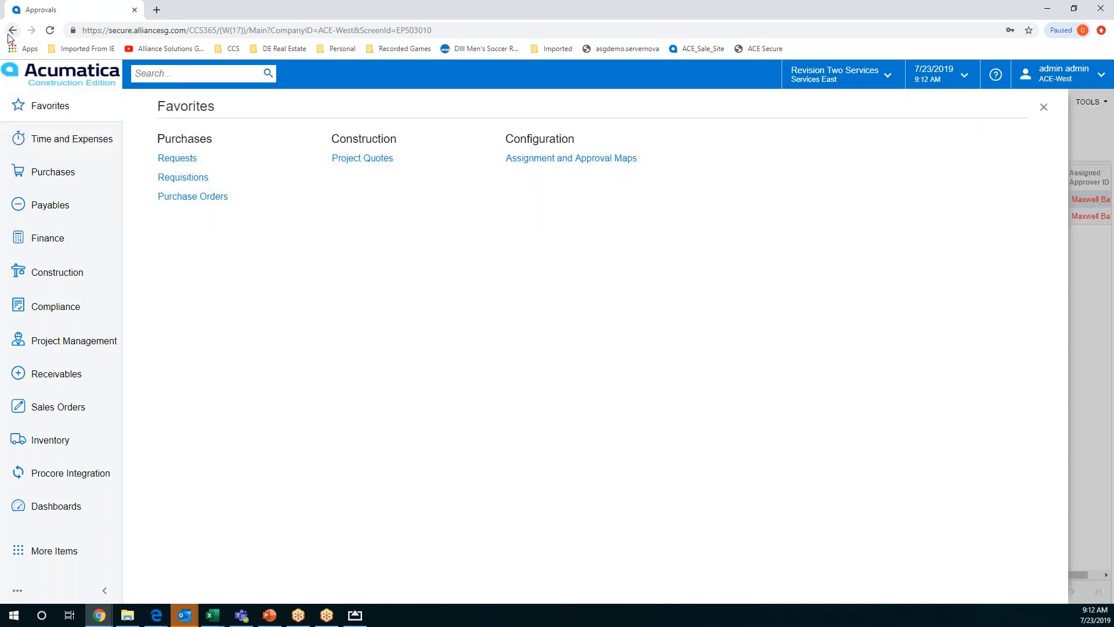
left_click(64, 139)
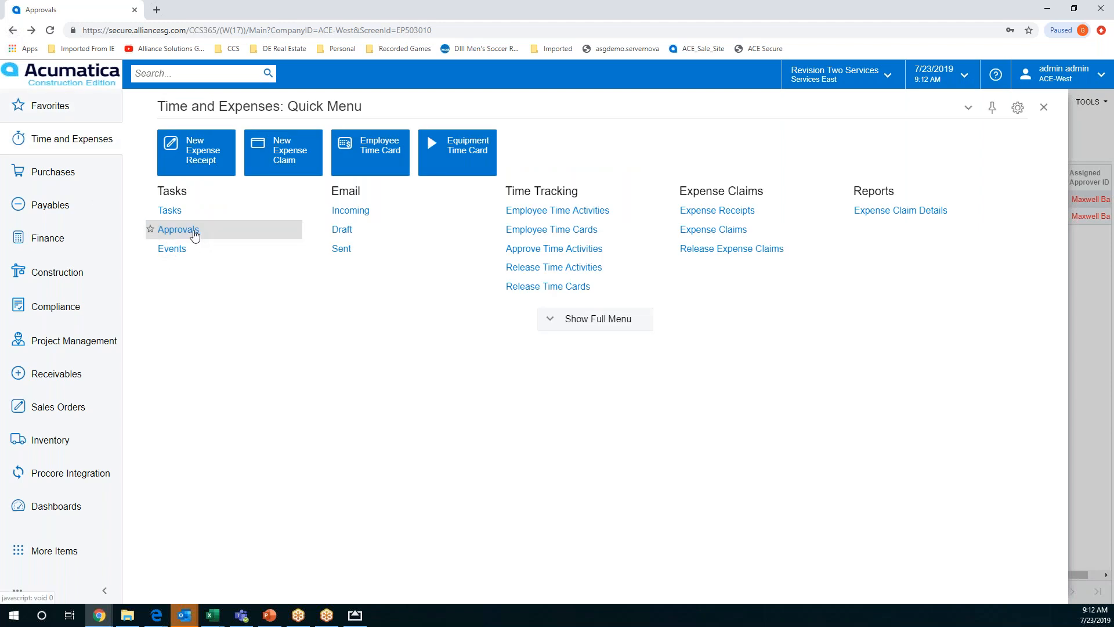
left_click(151, 230)
left_click(53, 111)
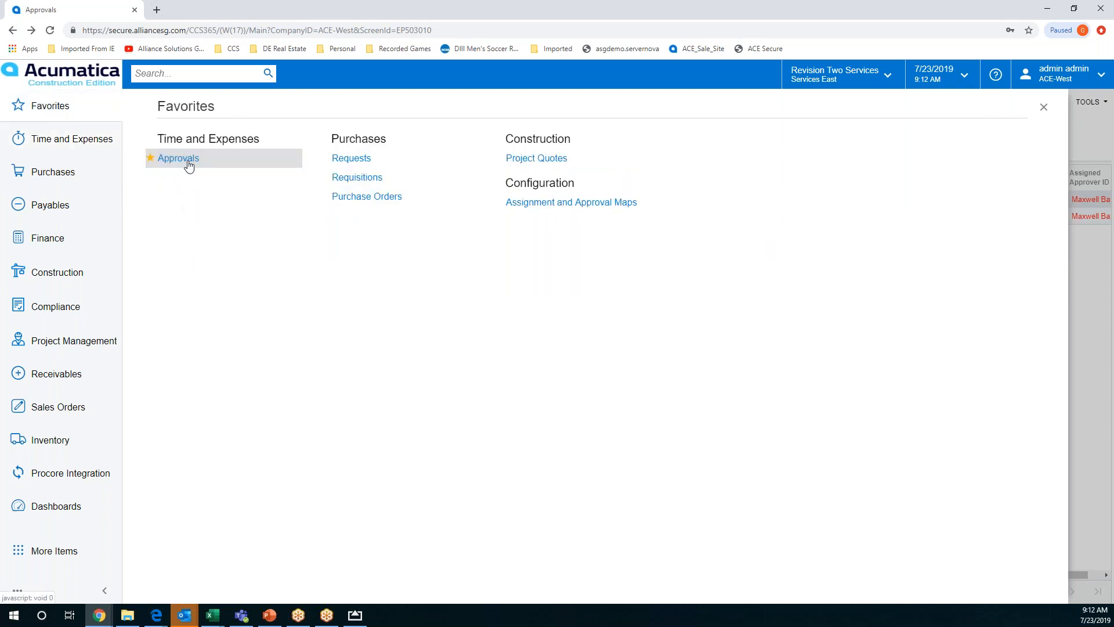
left_click(150, 159)
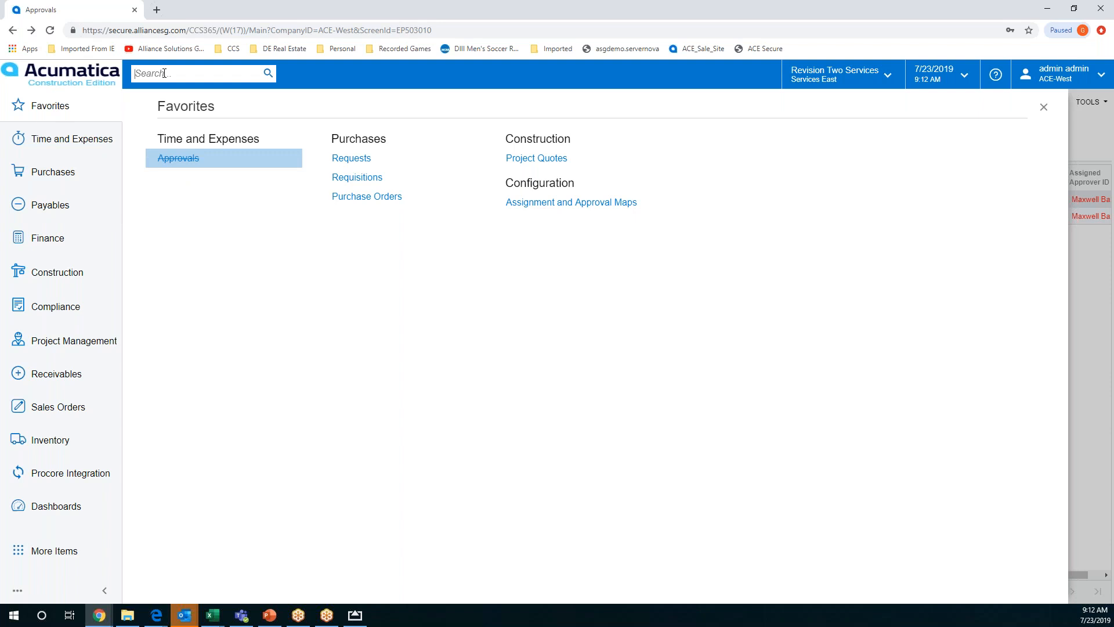
Search for "approva" and open the Assignment and Approval Maps page
type("appro")
type("cc")
key("BackSpace")
key("BackSpace")
key("BackSpace")
key("BackSpace")
key("BackSpace")
key("BackSpace")
key("BackSpace")
key("BackSpace")
type("approva")
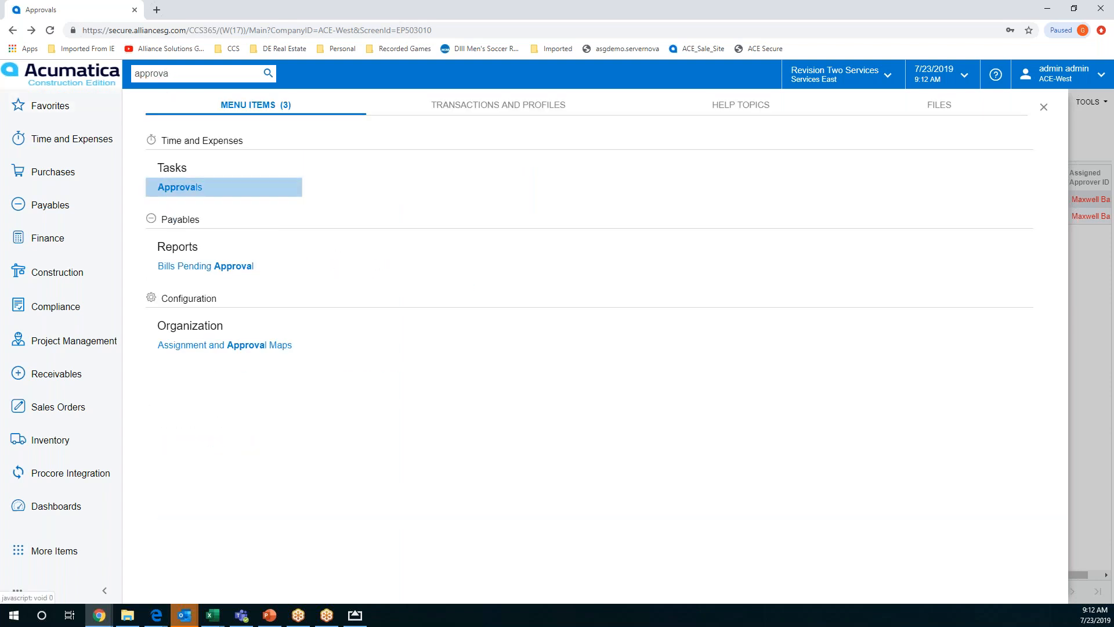
left_click(237, 347)
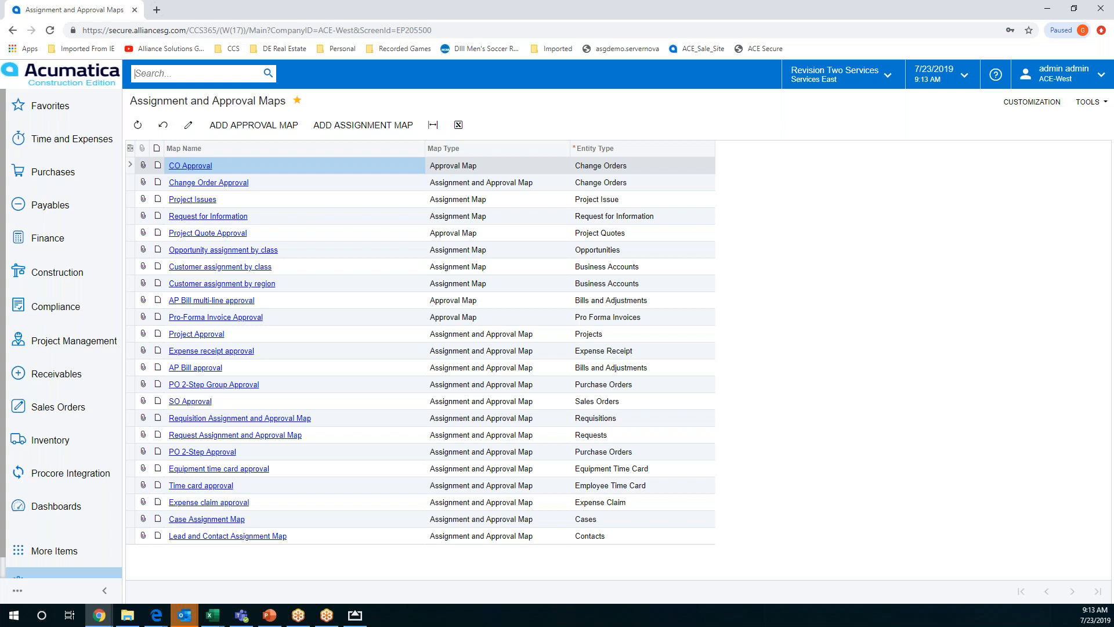
Load the existing Project Issues map in the Assignment Maps form to examine its conditions, and return to the list of maps
left_click(368, 127)
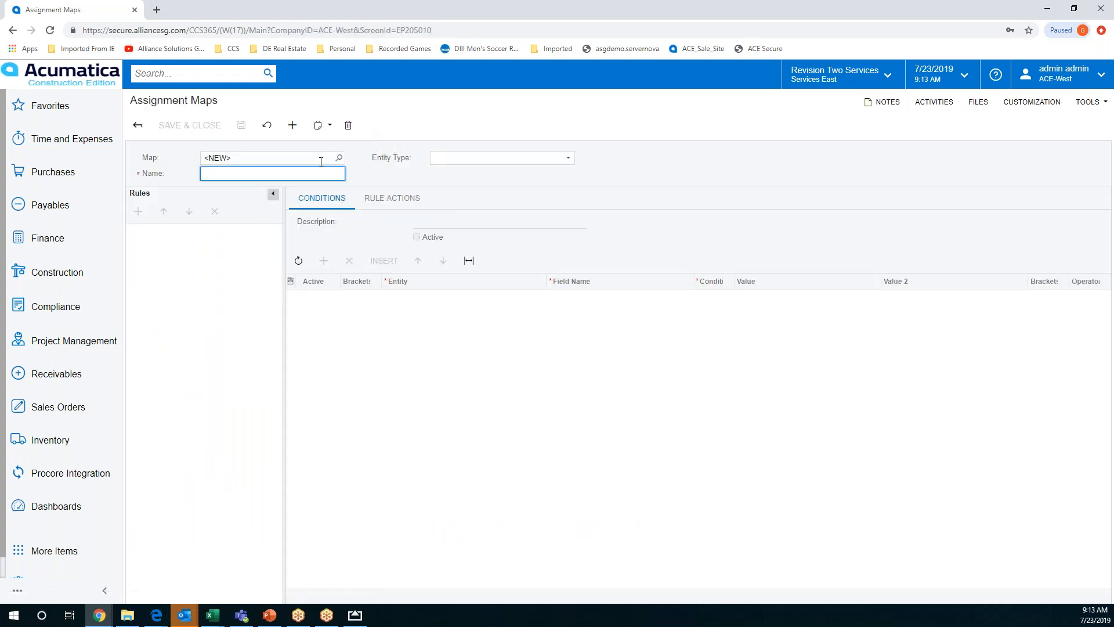
left_click(339, 158)
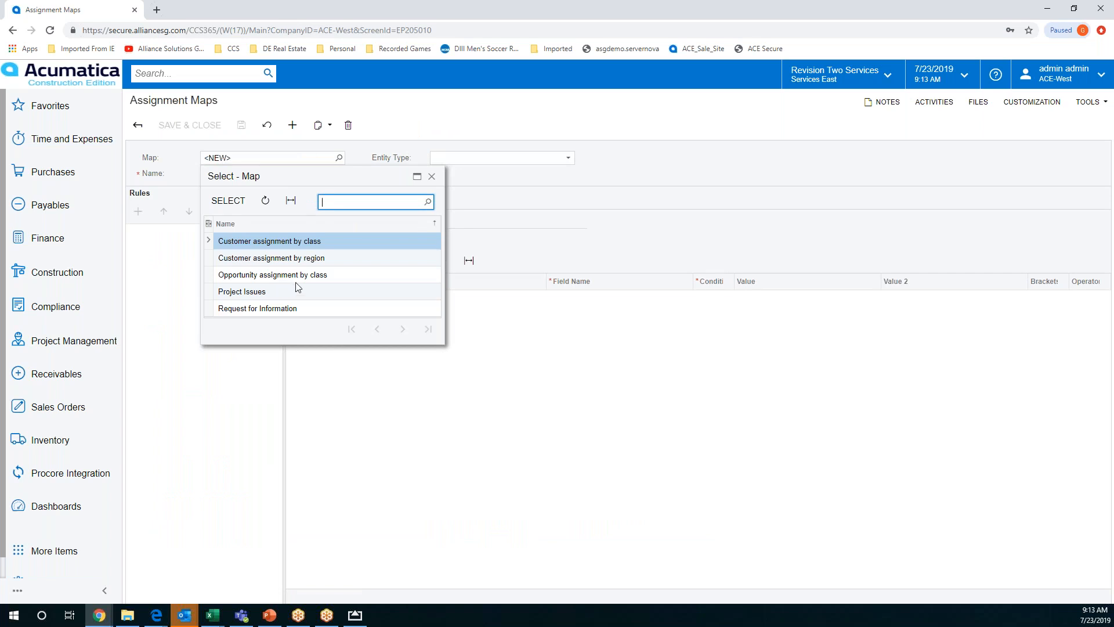
double_click(273, 293)
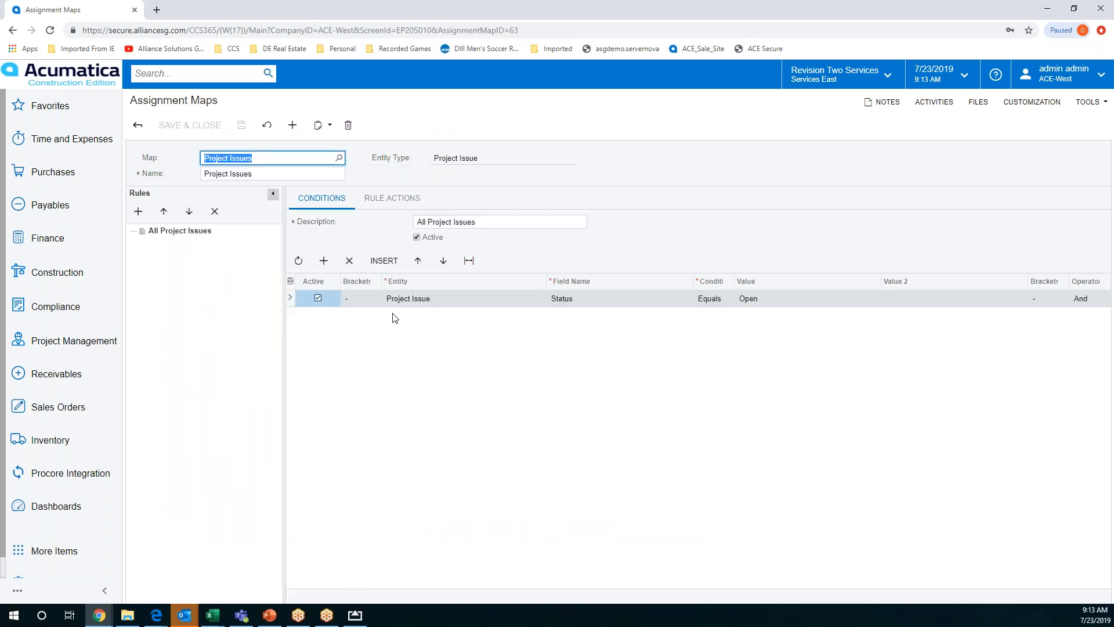
left_click(13, 32)
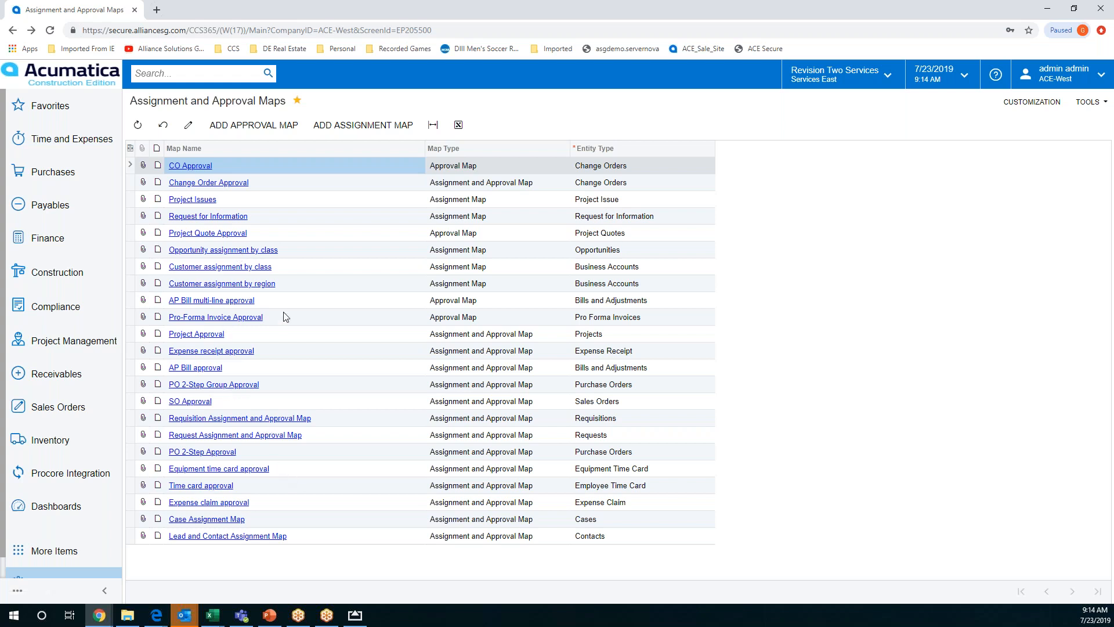
Open the AP Bill approval map and examine the available company branches and the conditions of the Large Bills and All Bills rules
left_click(204, 369)
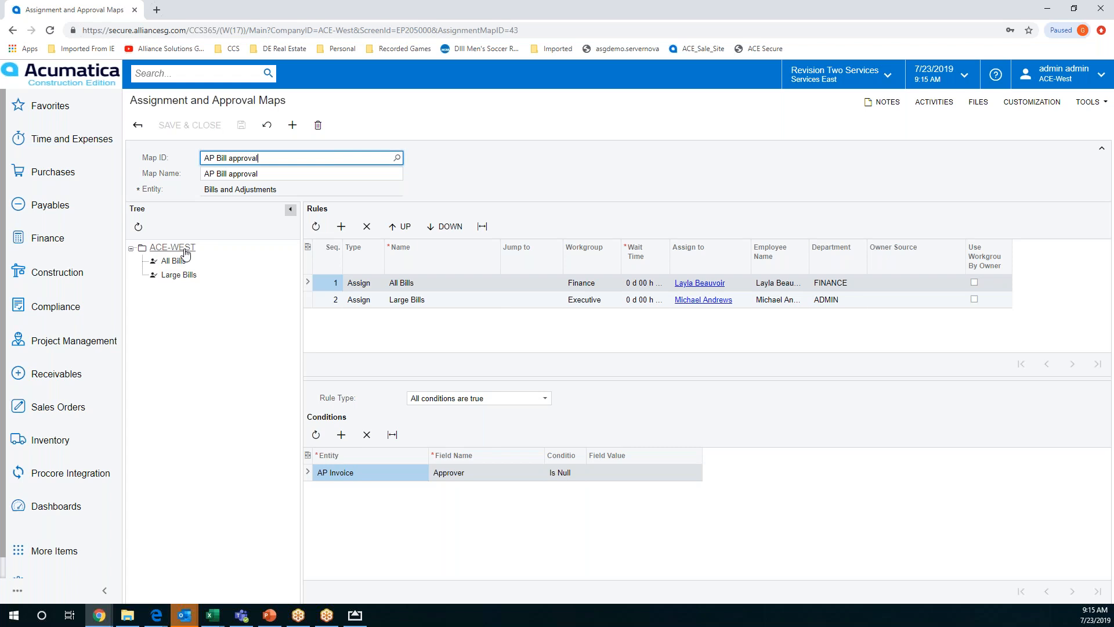
left_click(886, 77)
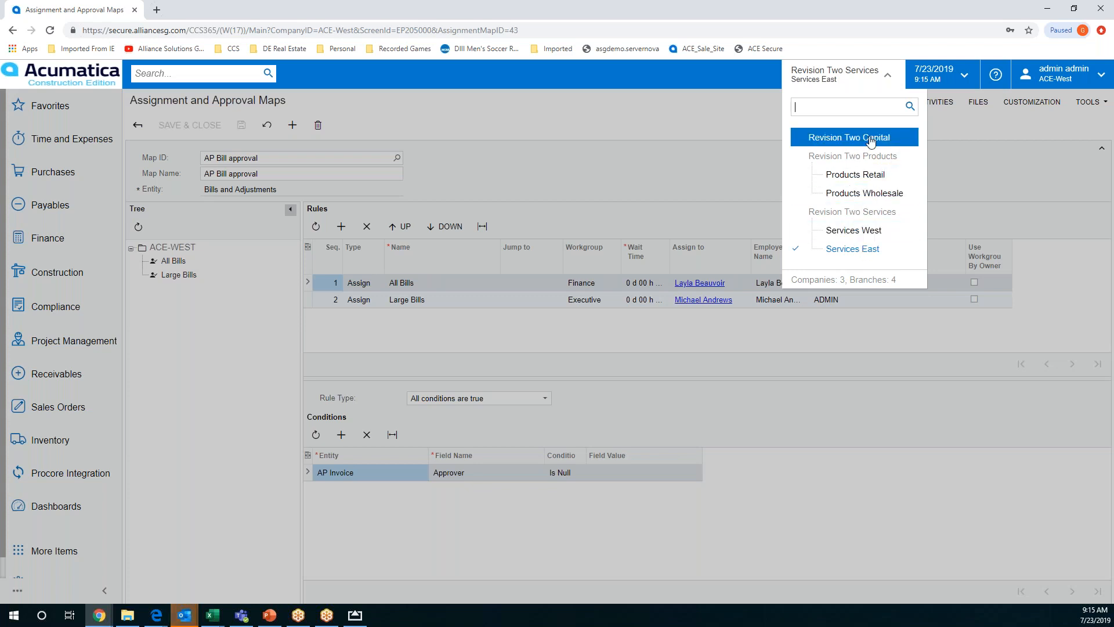
left_click(715, 93)
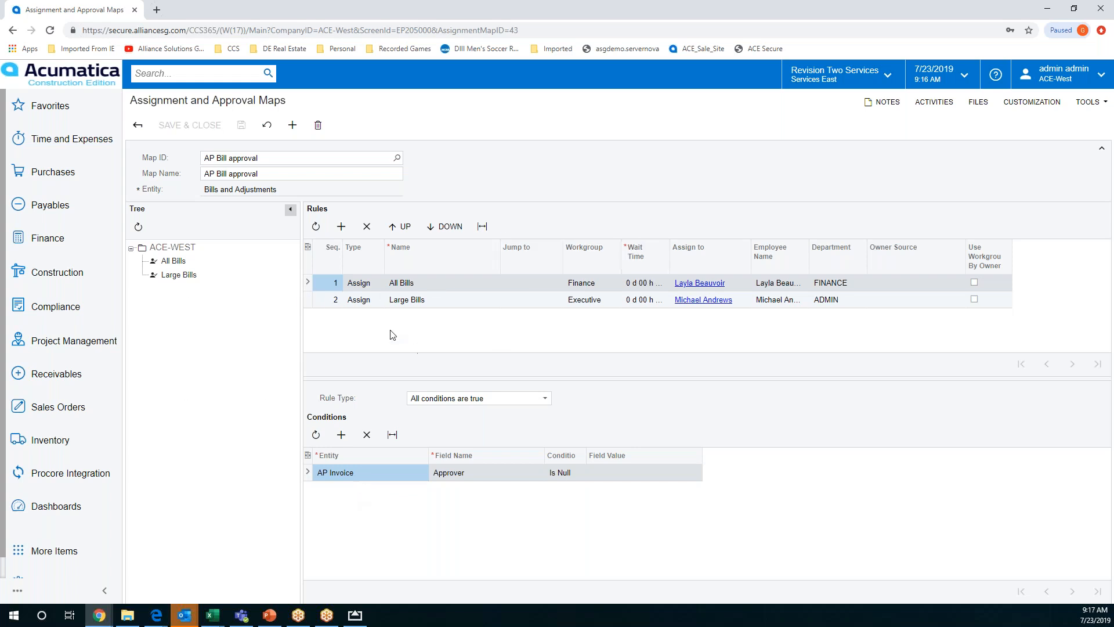
left_click(447, 303)
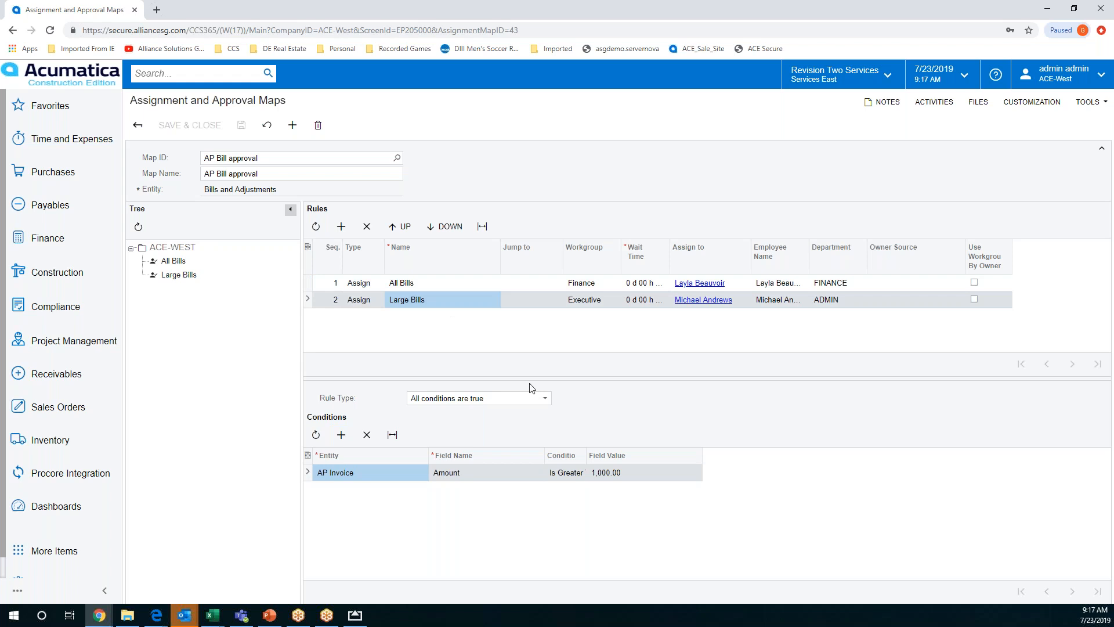
left_click(429, 284)
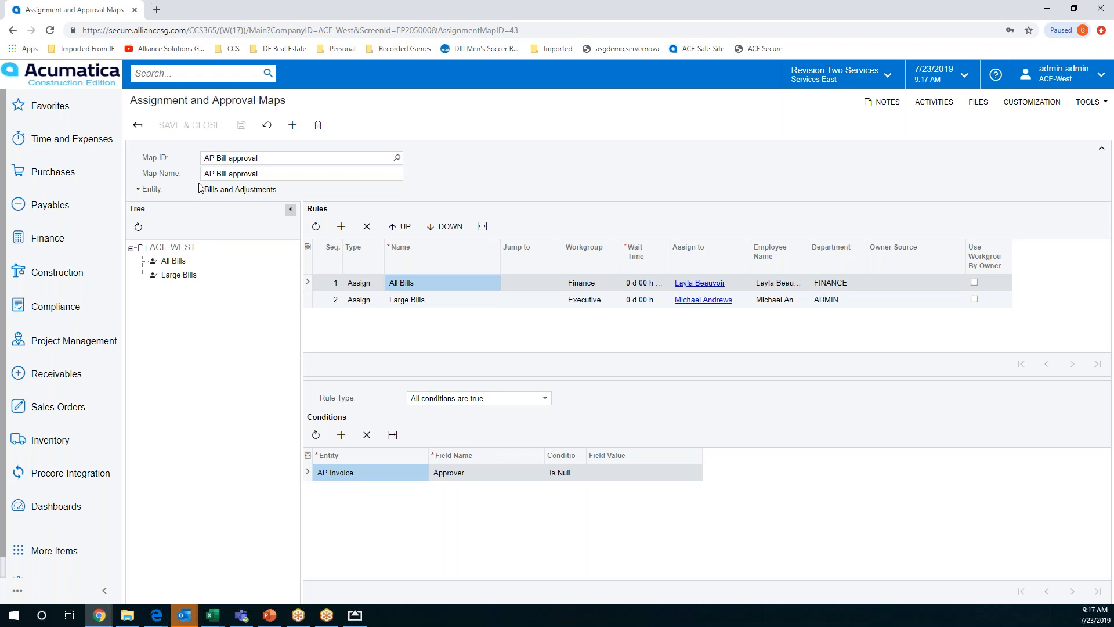
Open the PO 2-Step Approval map and look through the Purchases, Payables and Construction quick menus
left_click(14, 31)
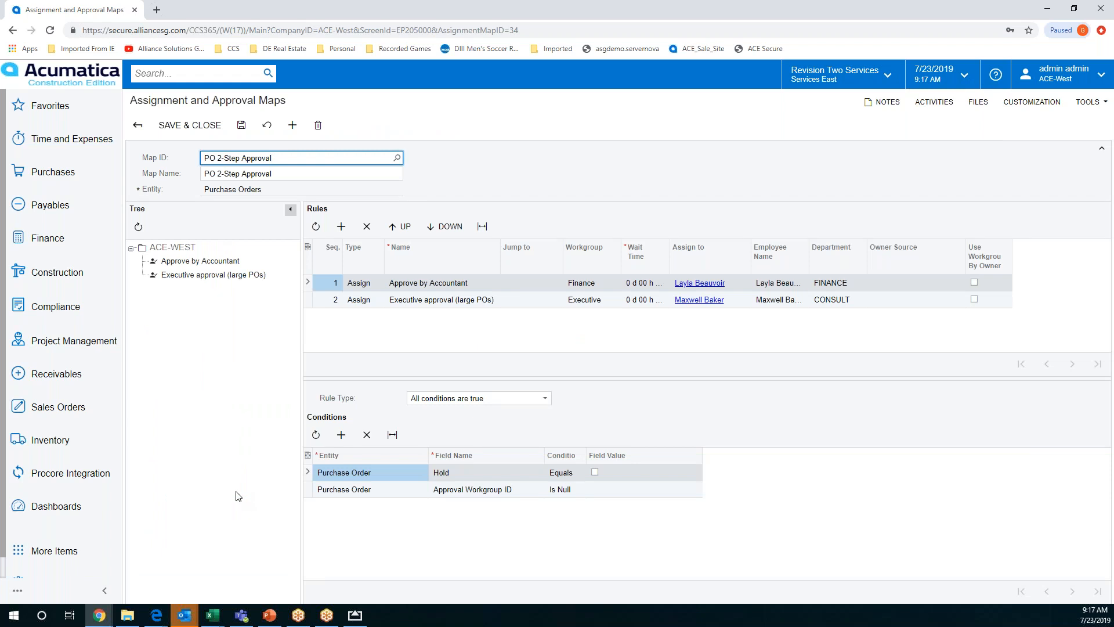
left_click(57, 176)
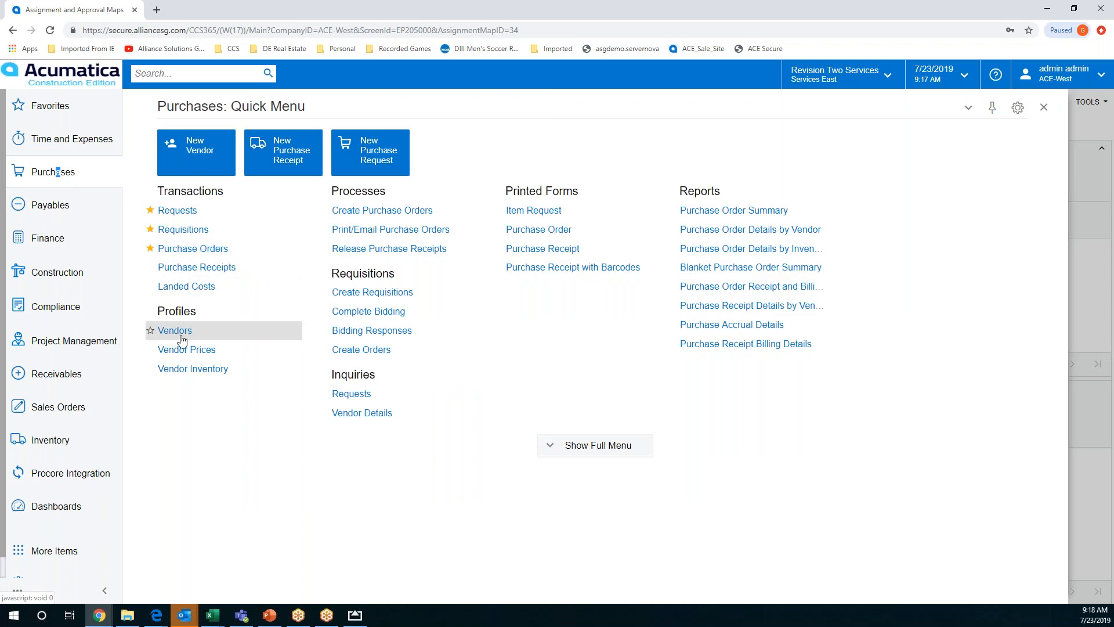
left_click(51, 207)
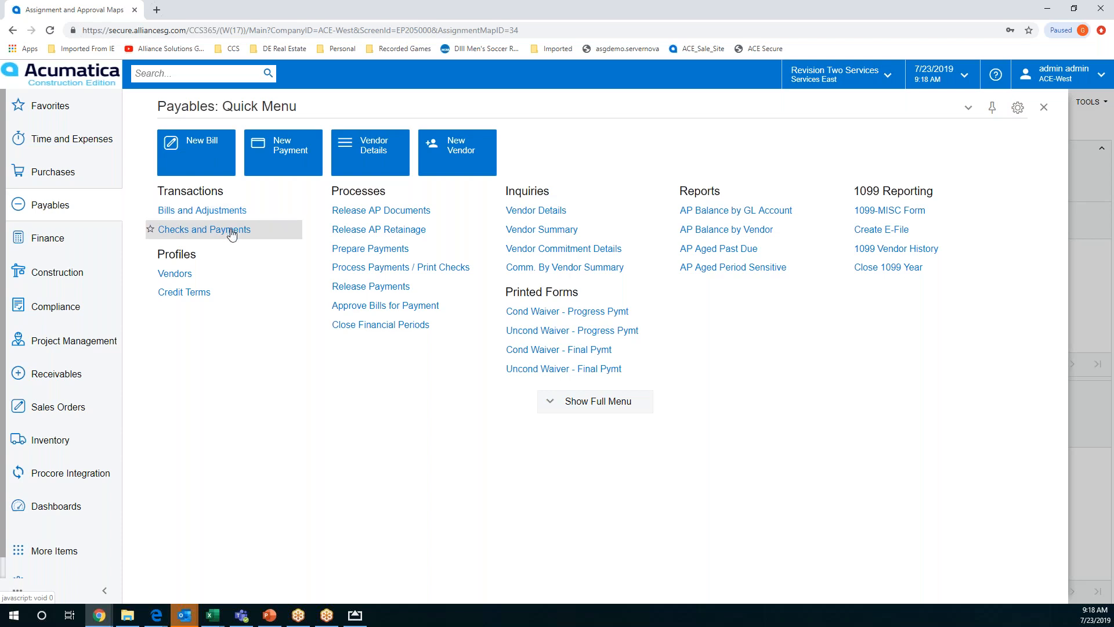
left_click(60, 273)
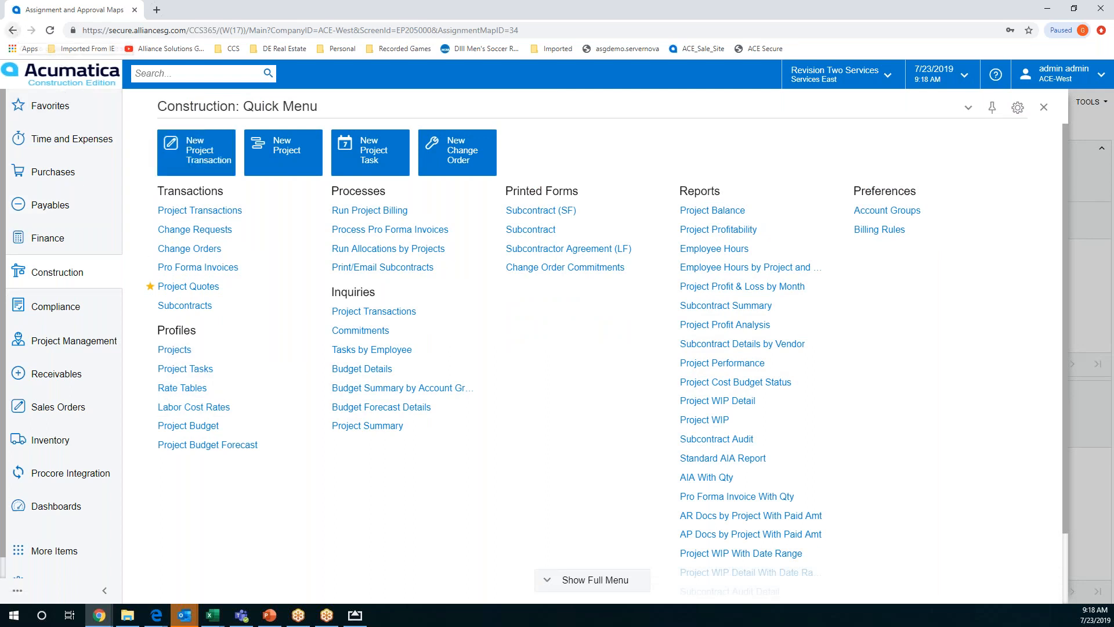
left_click(58, 276)
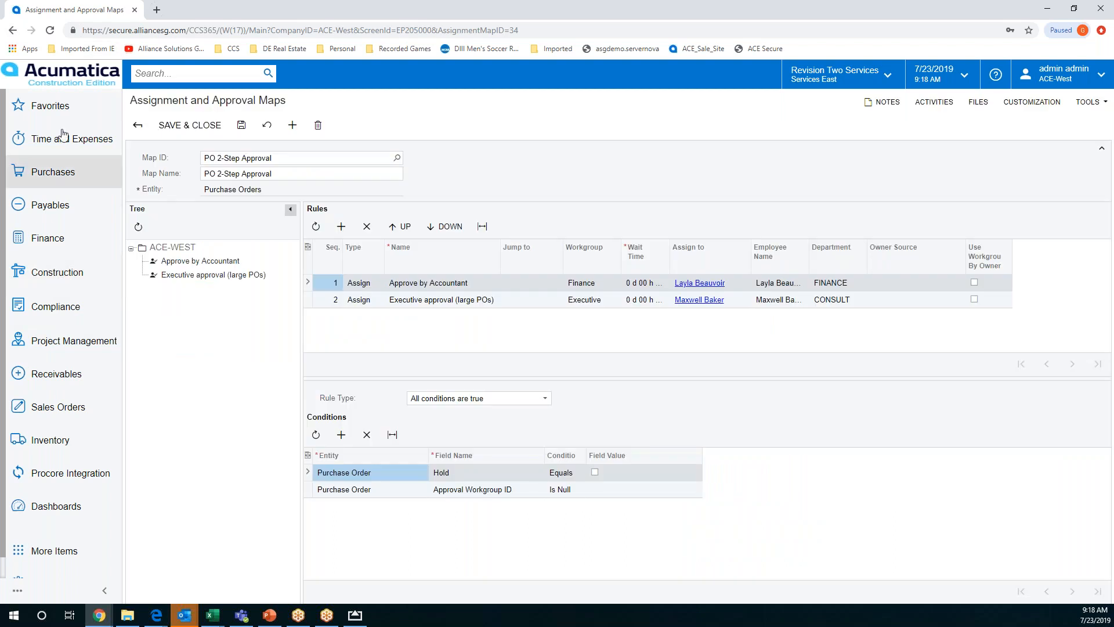
Leave the PO 2-Step Approval map without saving and return to the list of maps
left_click(13, 30)
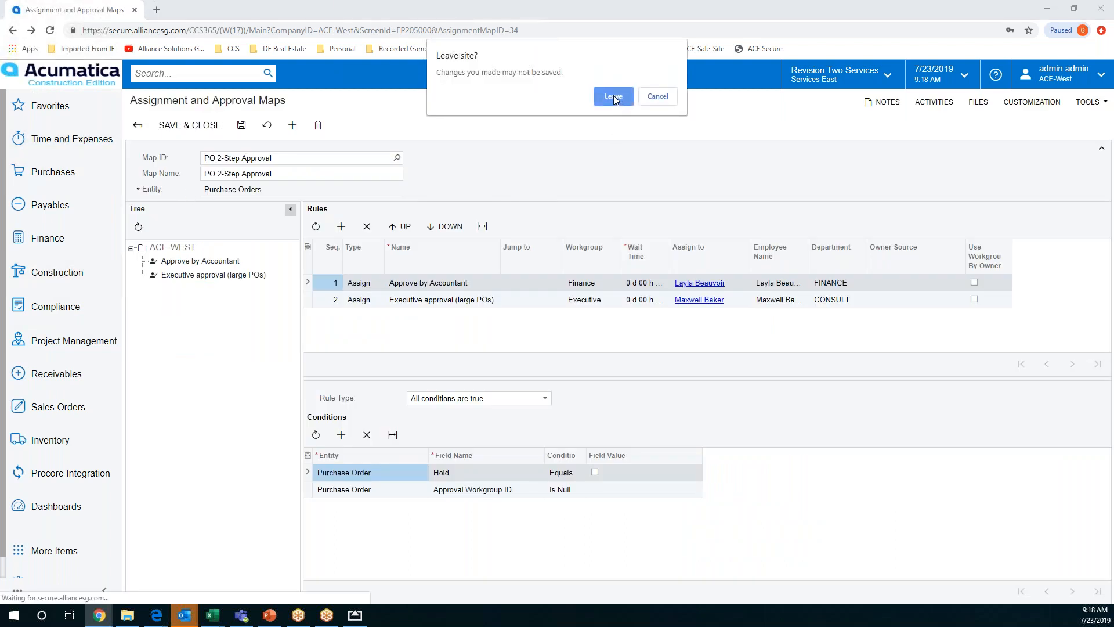
left_click(656, 97)
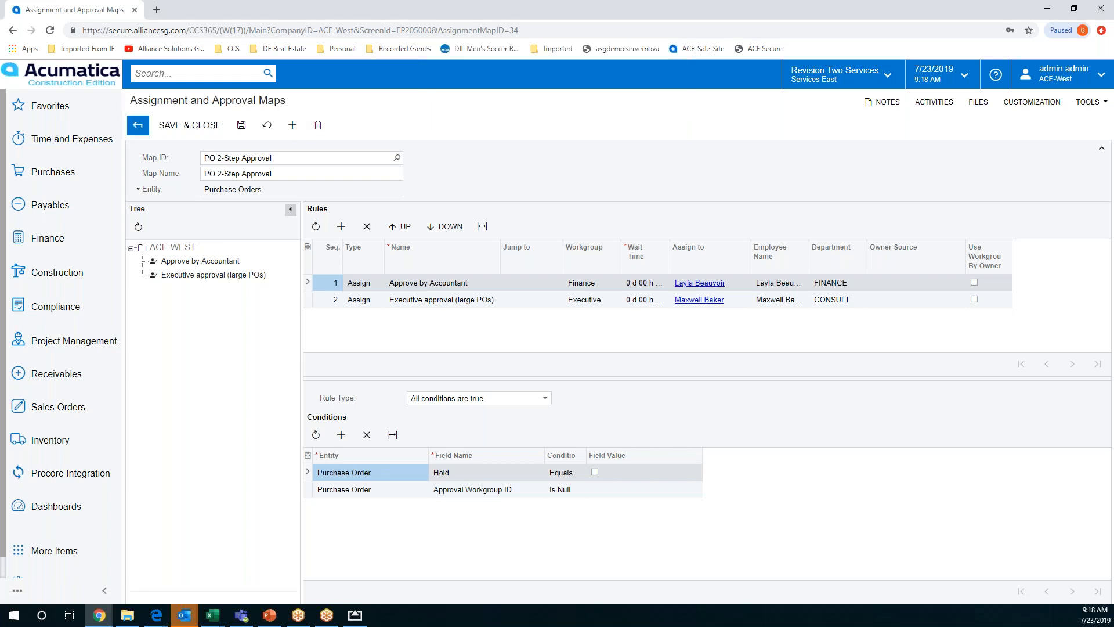
left_click(137, 125)
left_click(614, 96)
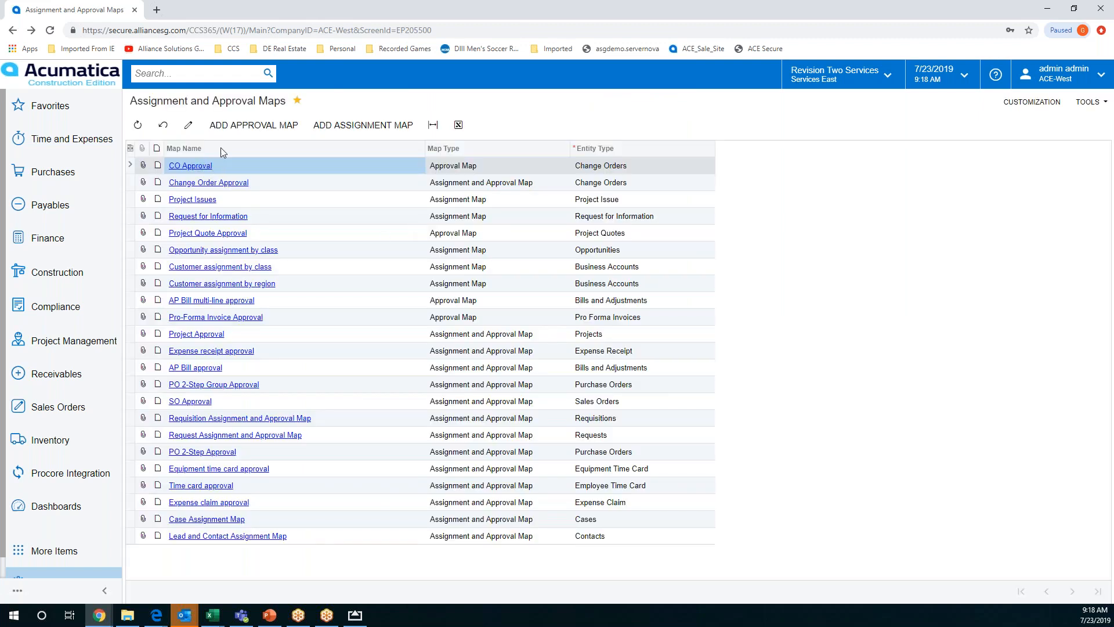
Search for "notif", open the Notification Templates page and view the AP Bill template
left_click(193, 71)
type("notif")
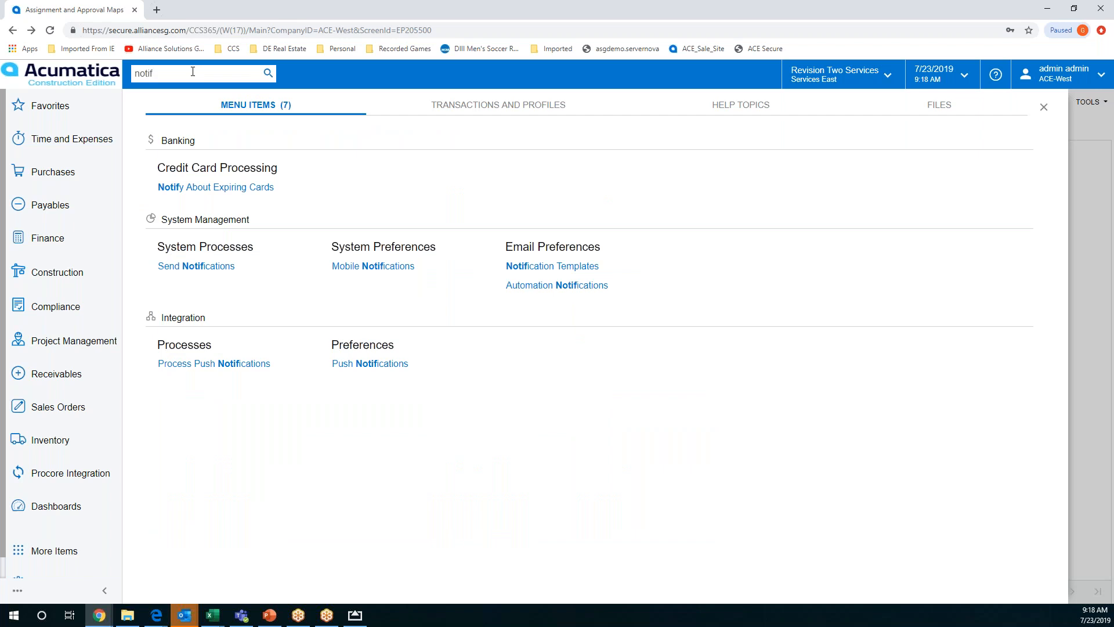
left_click(562, 265)
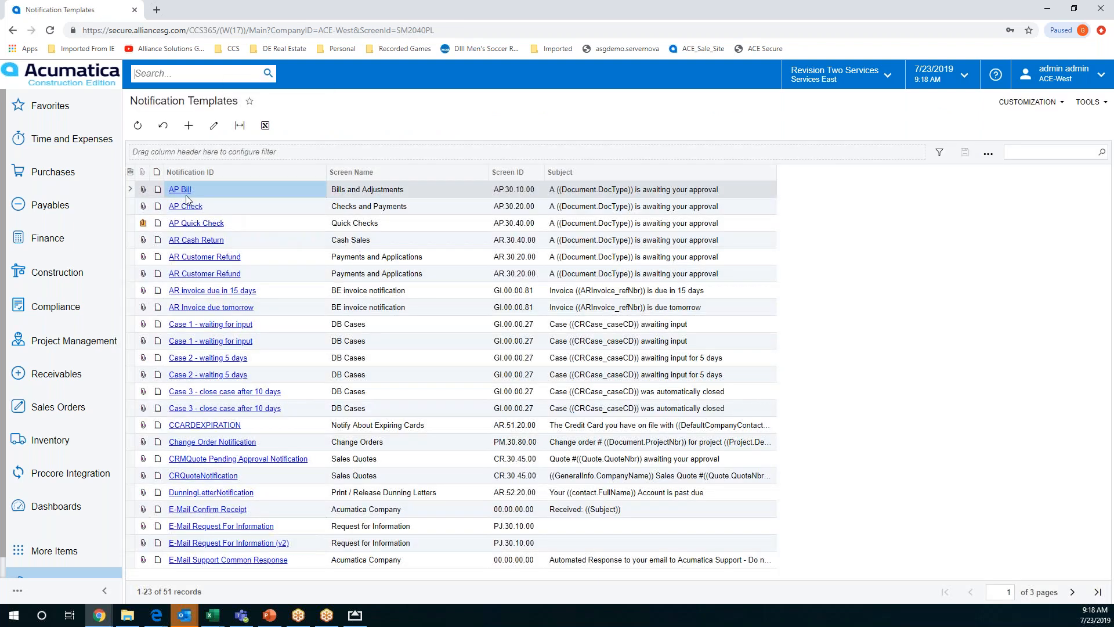
left_click(181, 190)
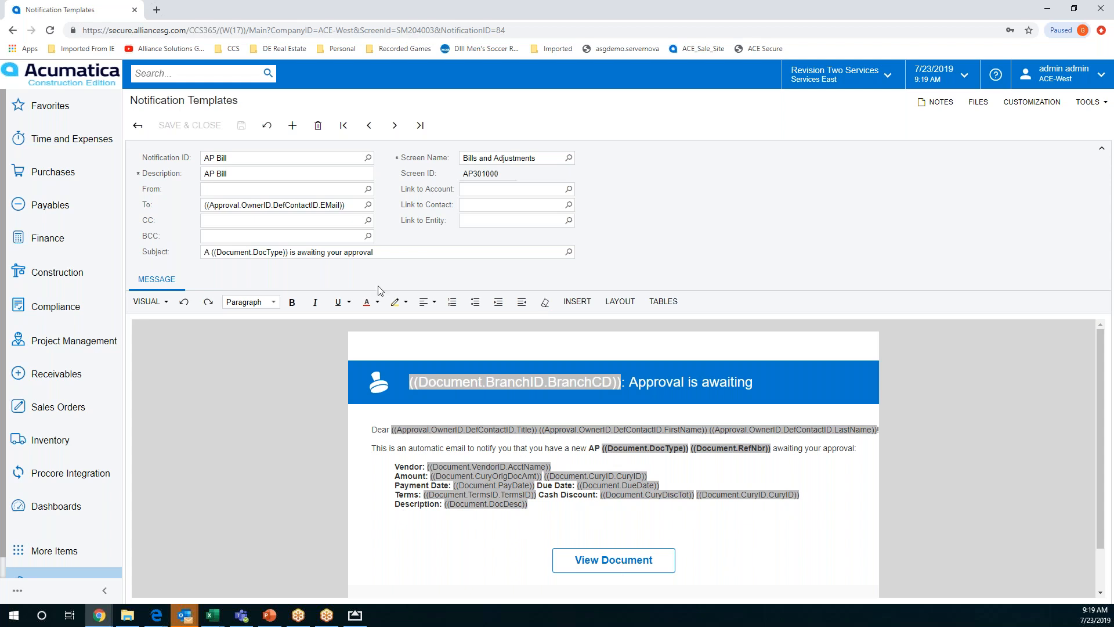
Open the on-hold purchase order for Goto Vendor Inc from the Purchase Orders list
left_click(194, 74)
type("notif")
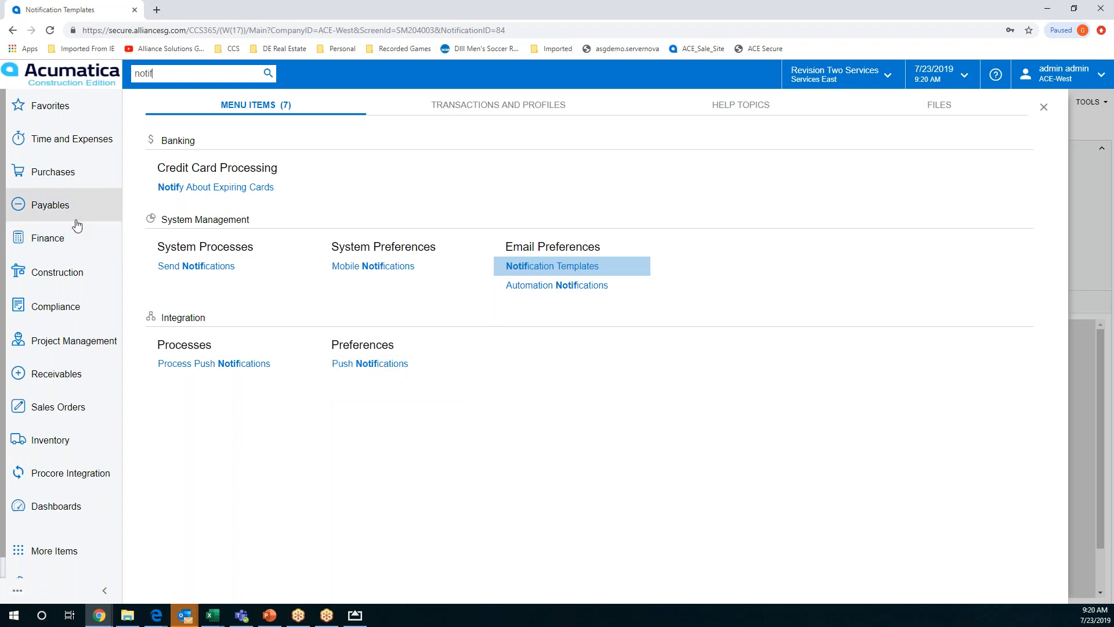
left_click(61, 177)
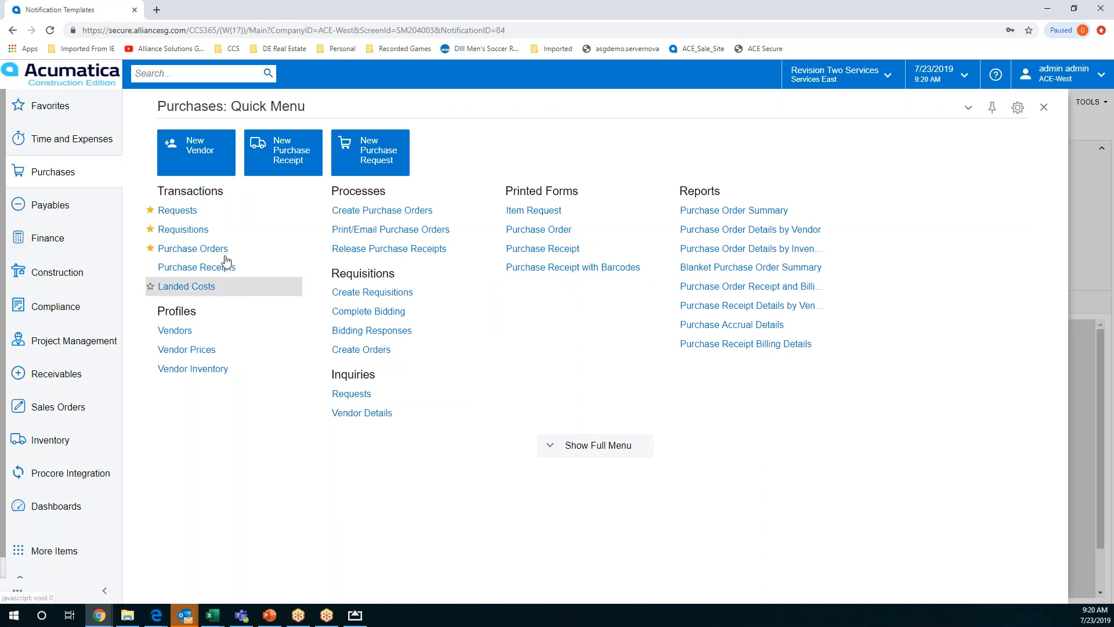
left_click(210, 249)
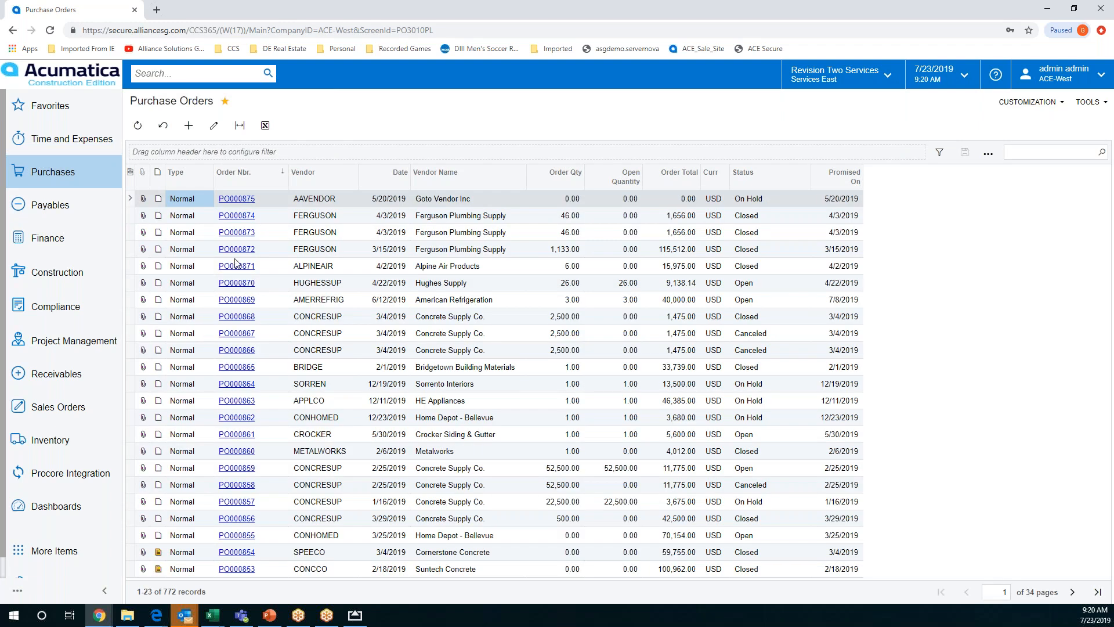
left_click(237, 200)
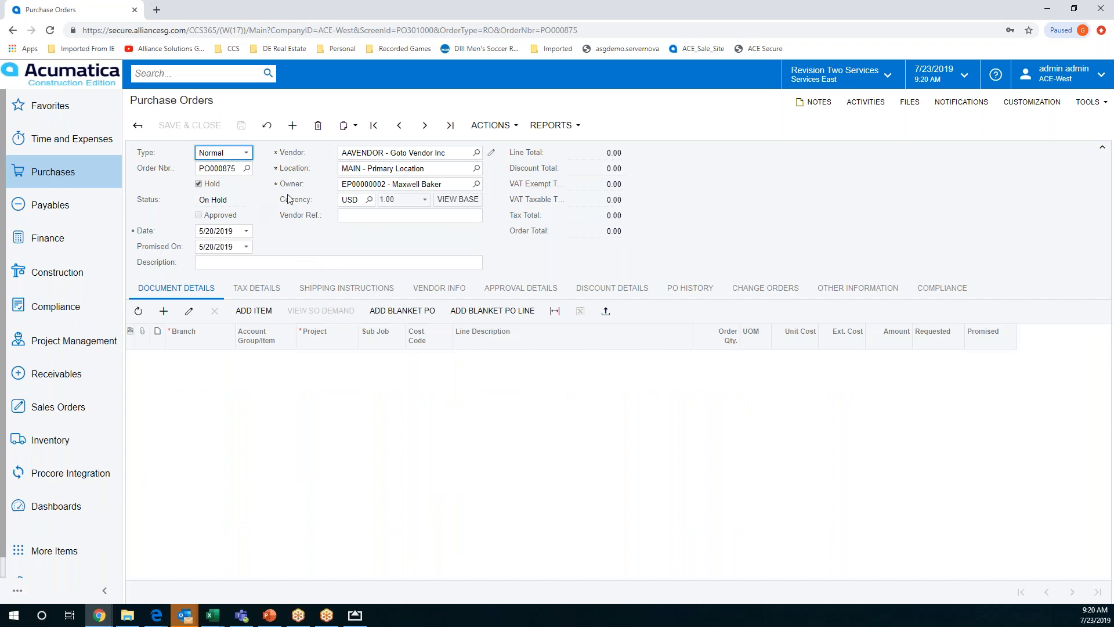
Check which approval actions are available for the Goto Vendor Inc purchase order
left_click(495, 127)
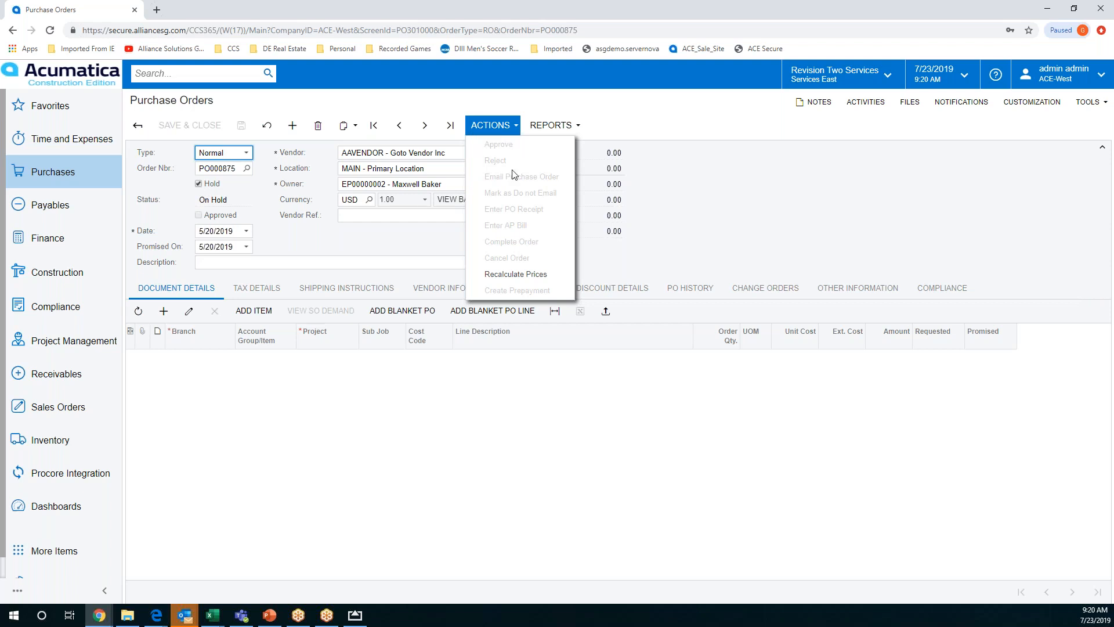
left_click(701, 198)
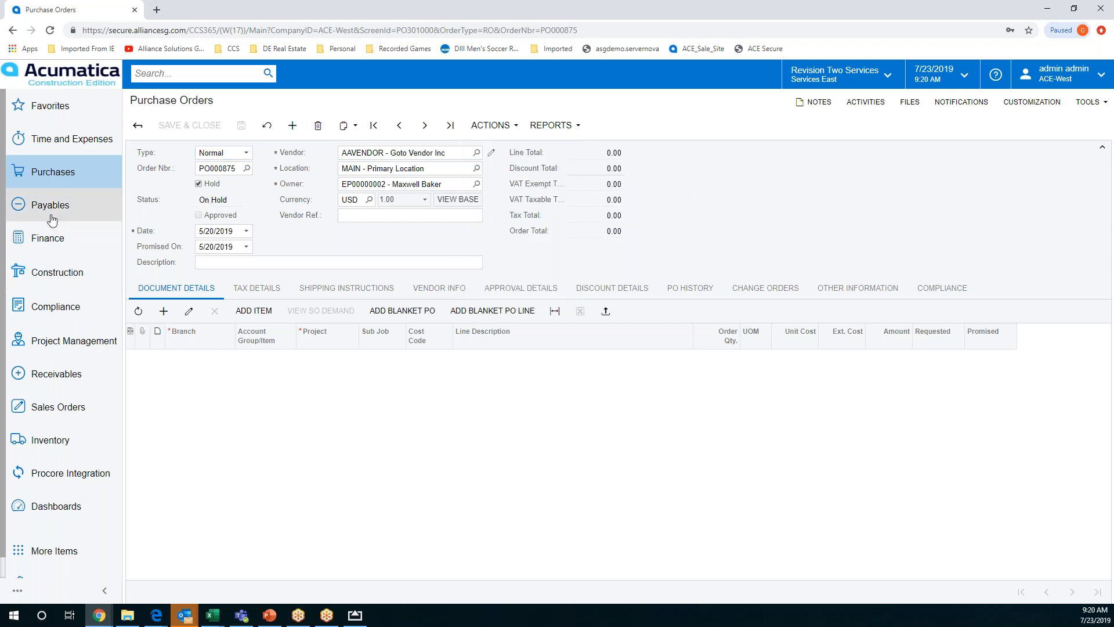
Search the construction Projects list for "hote" and open the 1002HOTEL project
left_click(56, 274)
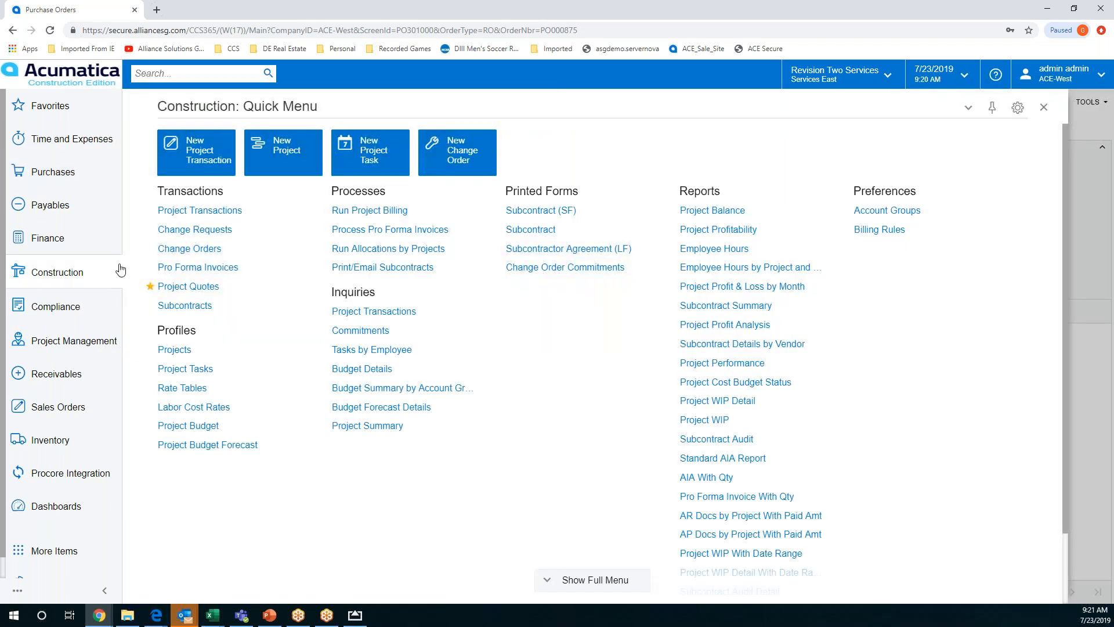
left_click(181, 352)
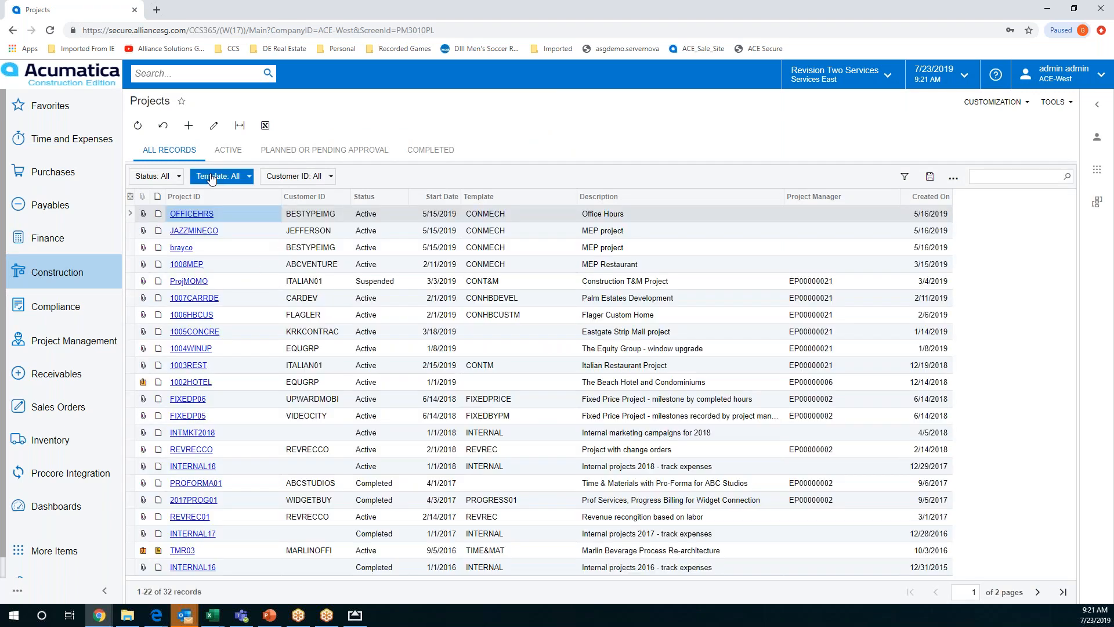
left_click(986, 178)
type("hote")
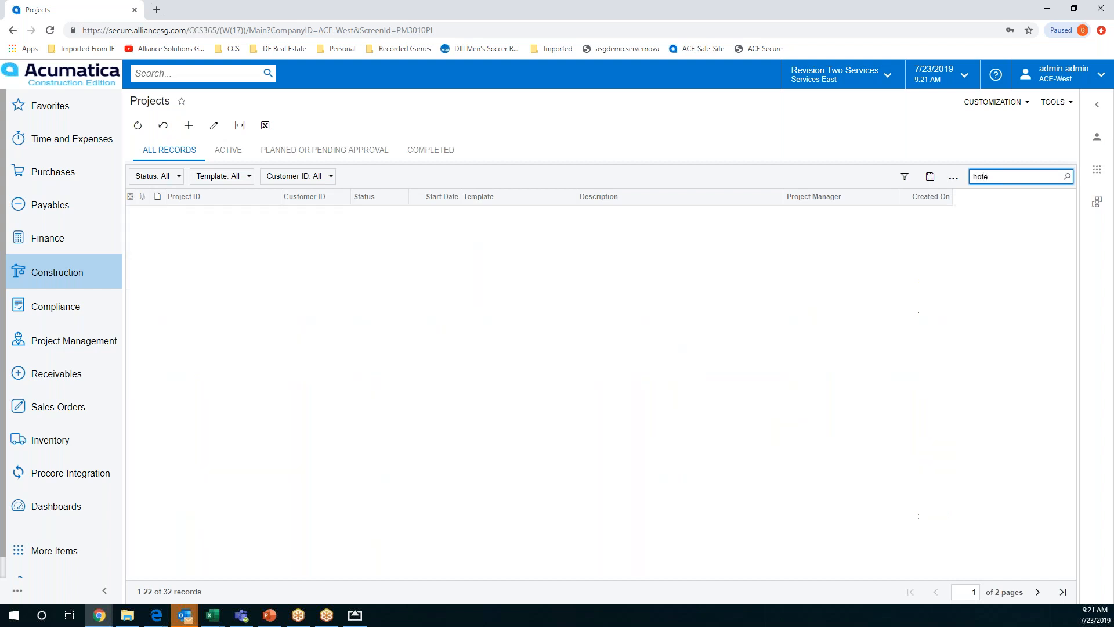
left_click(180, 216)
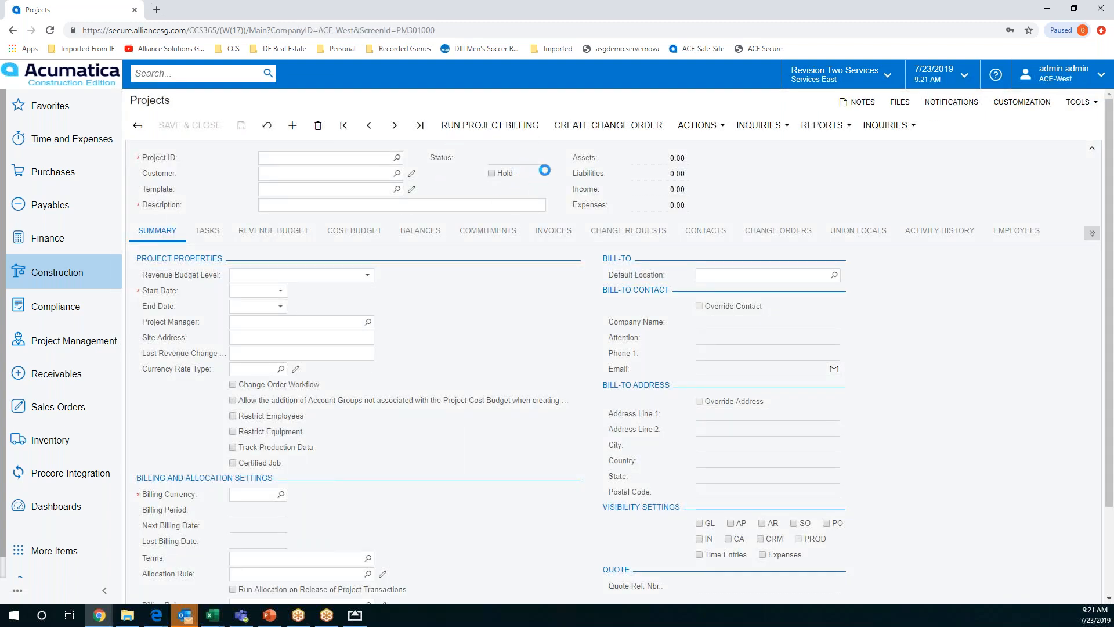
Review the 1002HOTEL project's status options, available actions and approval details
left_click(542, 162)
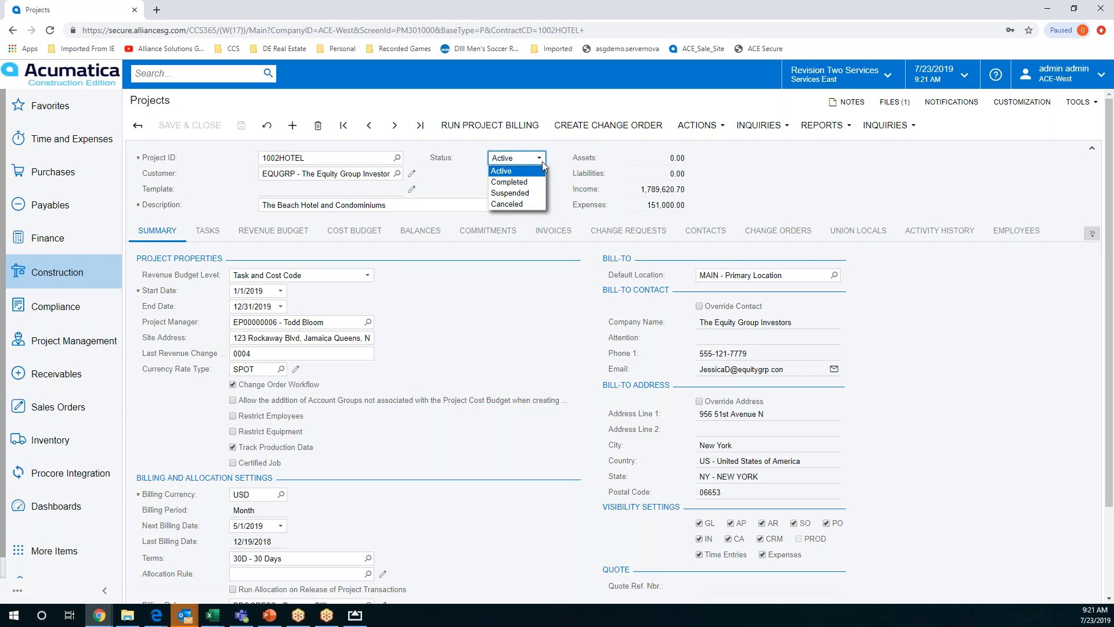
left_click(557, 176)
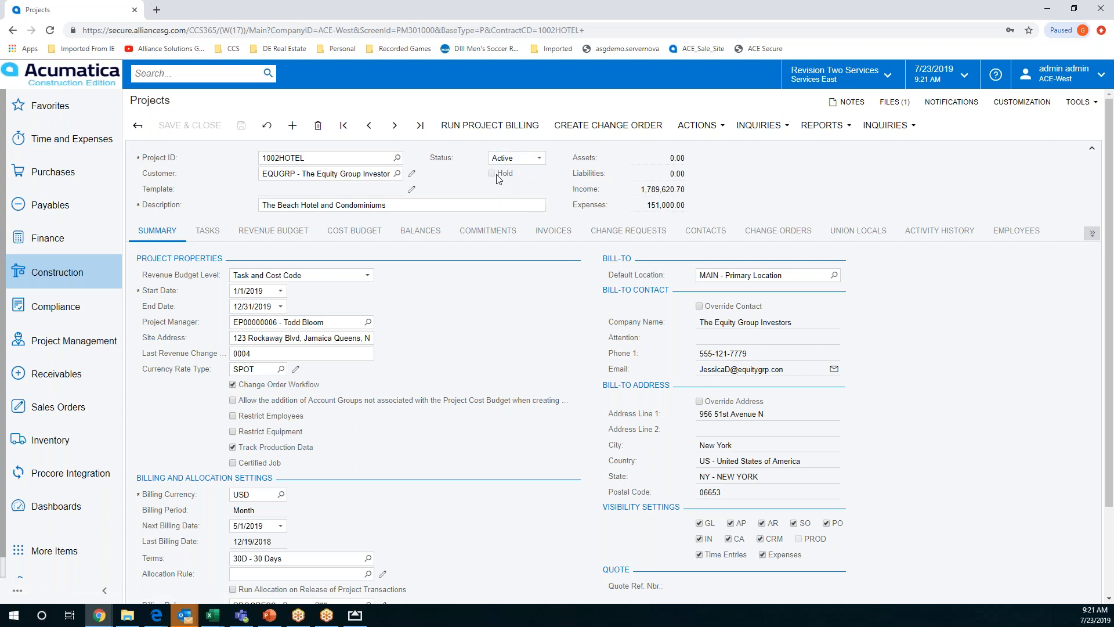
left_click(698, 125)
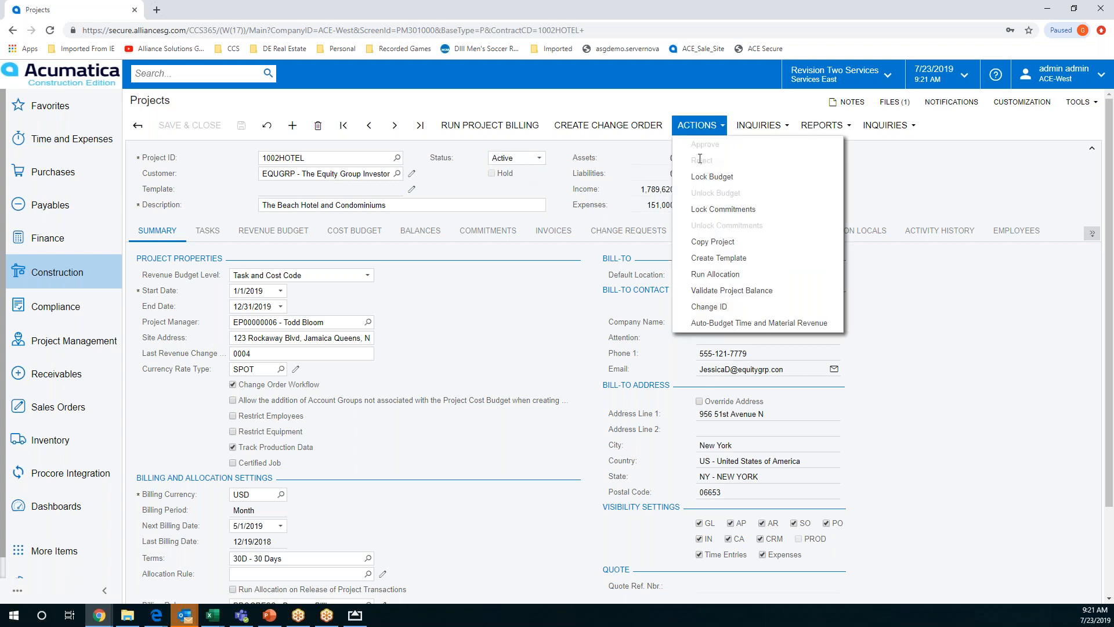
left_click(947, 179)
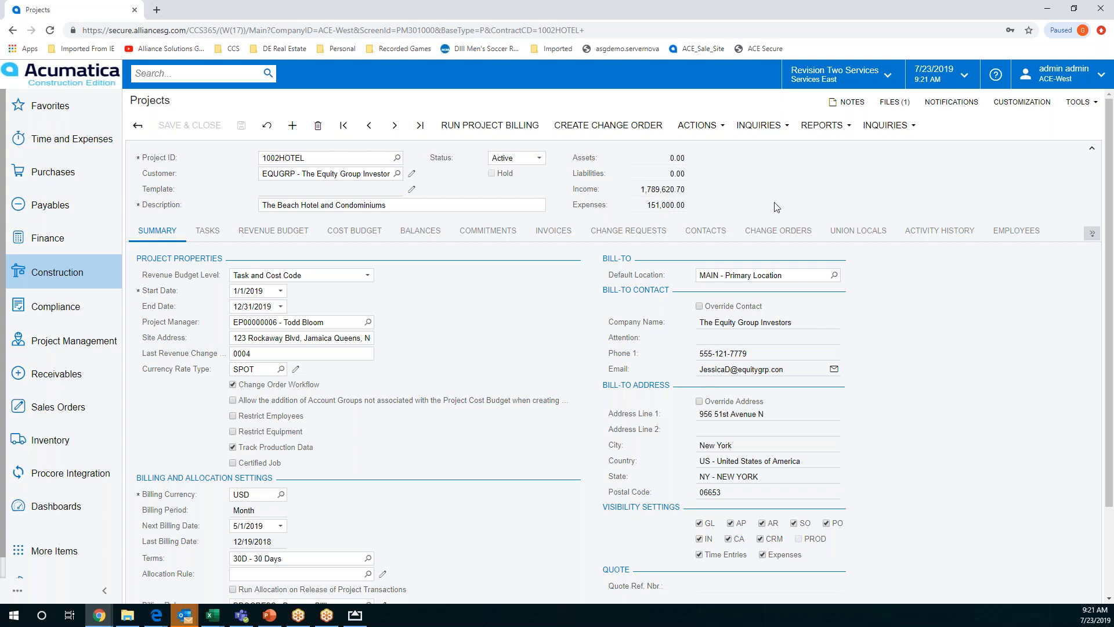
left_click(1092, 235)
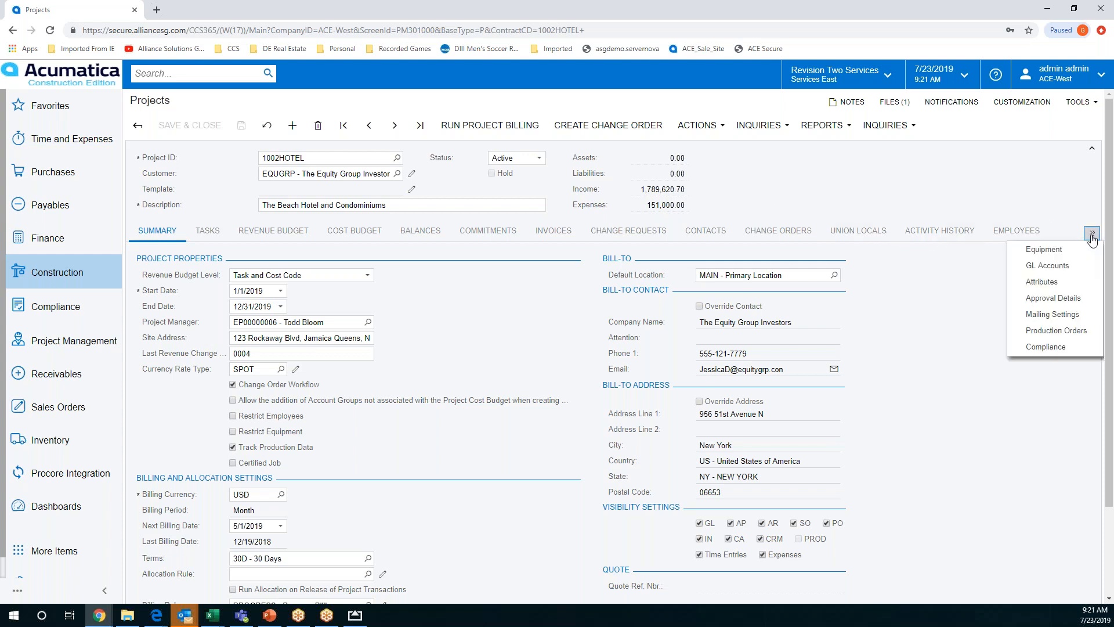
left_click(1072, 298)
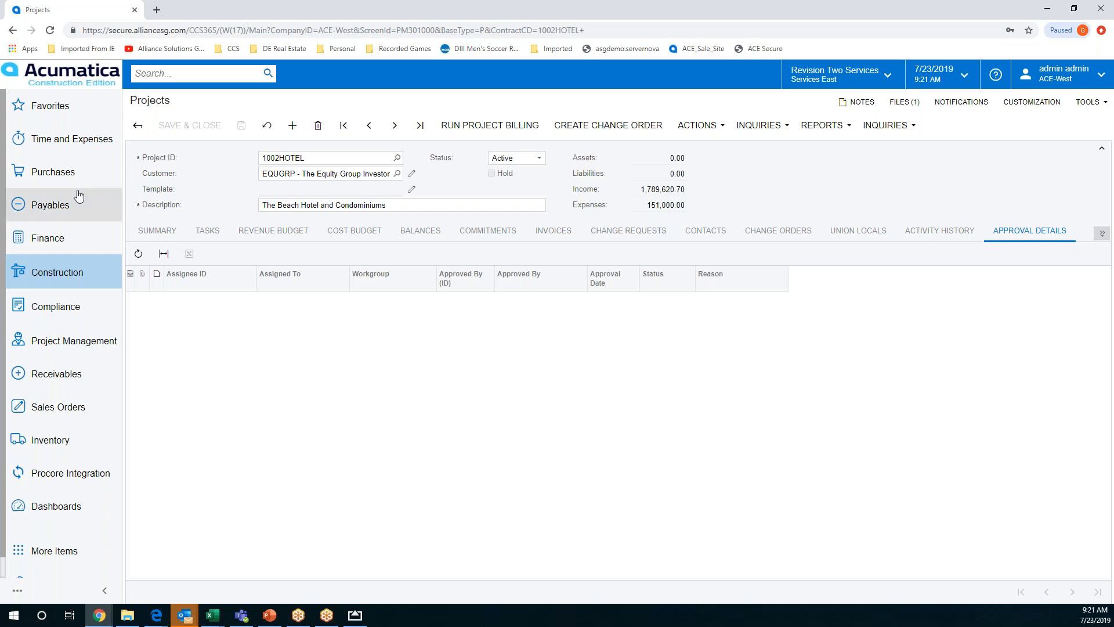
Open the Goto Vendor Inc bill from the Bills and Adjustments list and view its available actions and approval details
left_click(67, 213)
left_click(199, 281)
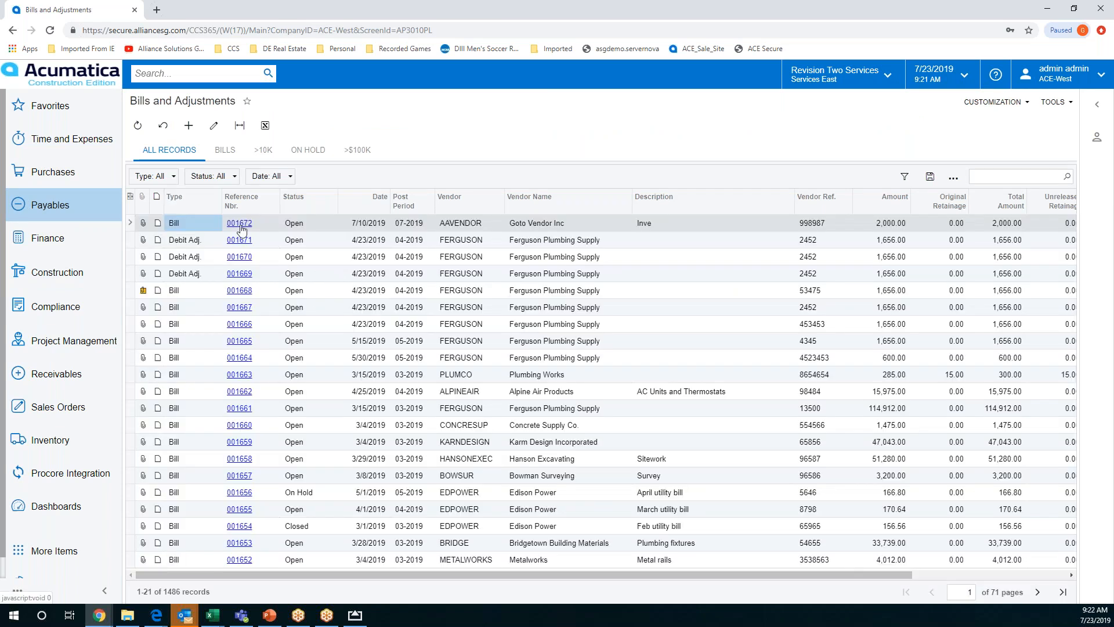
left_click(241, 228)
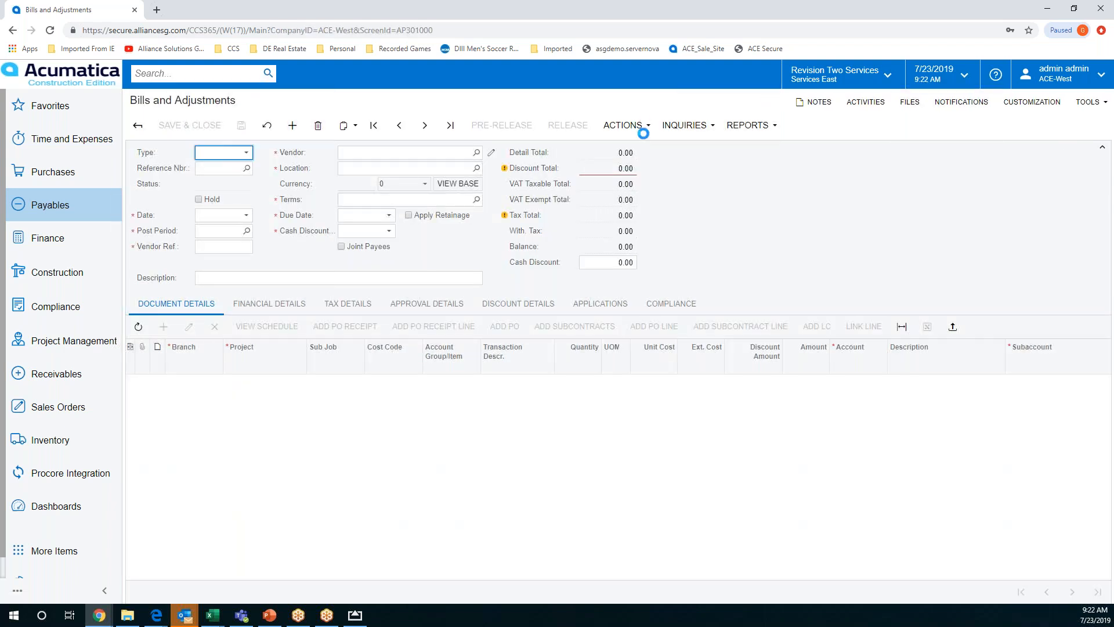
left_click(644, 125)
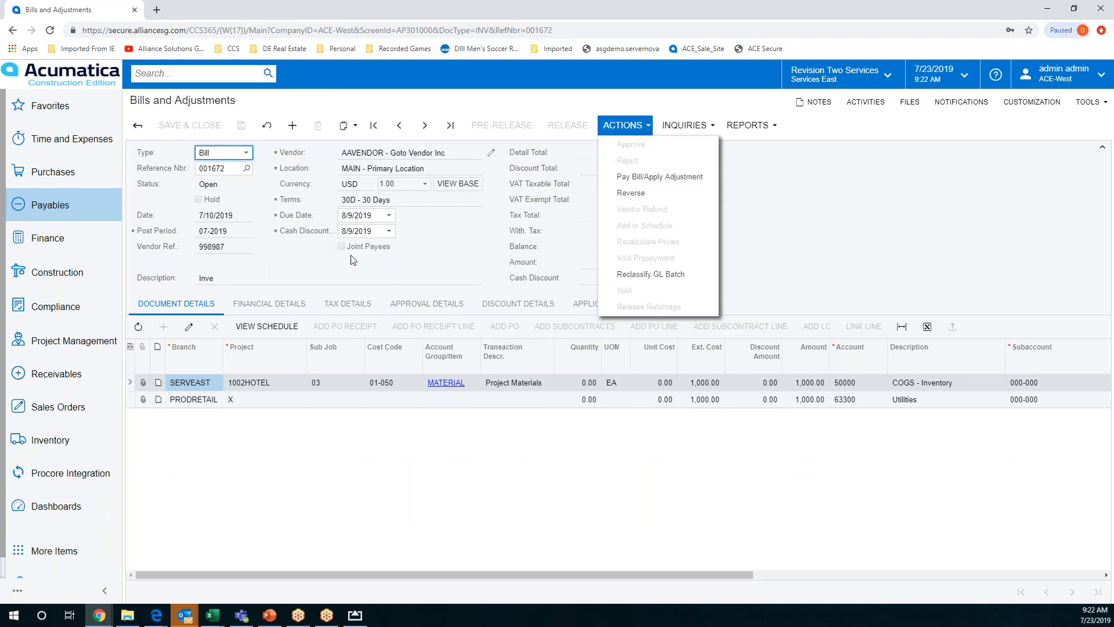
left_click(426, 251)
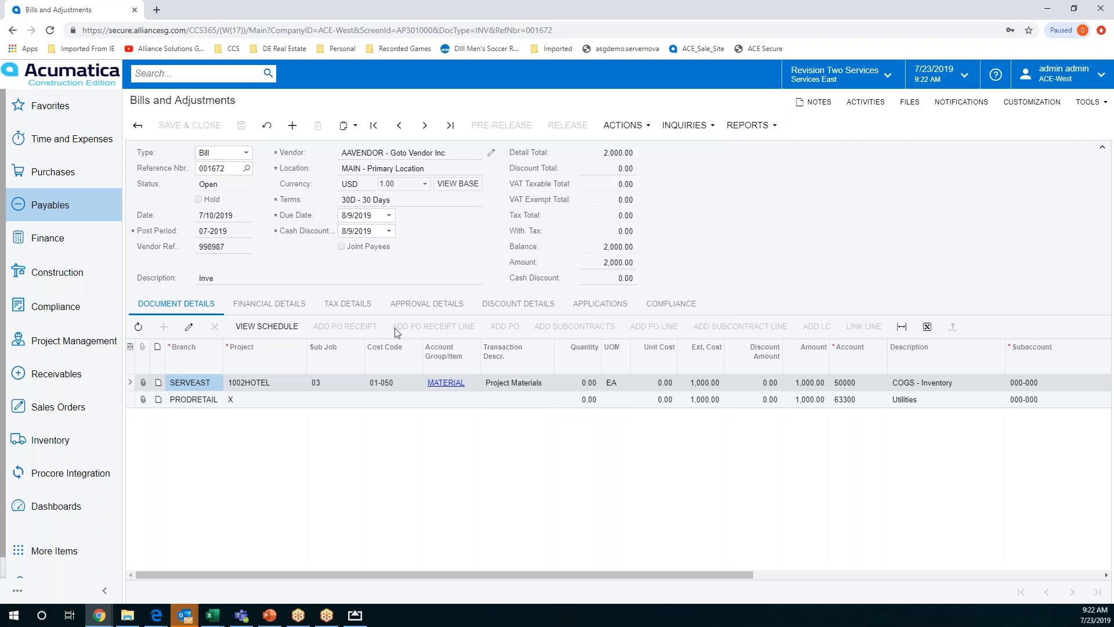
left_click(427, 305)
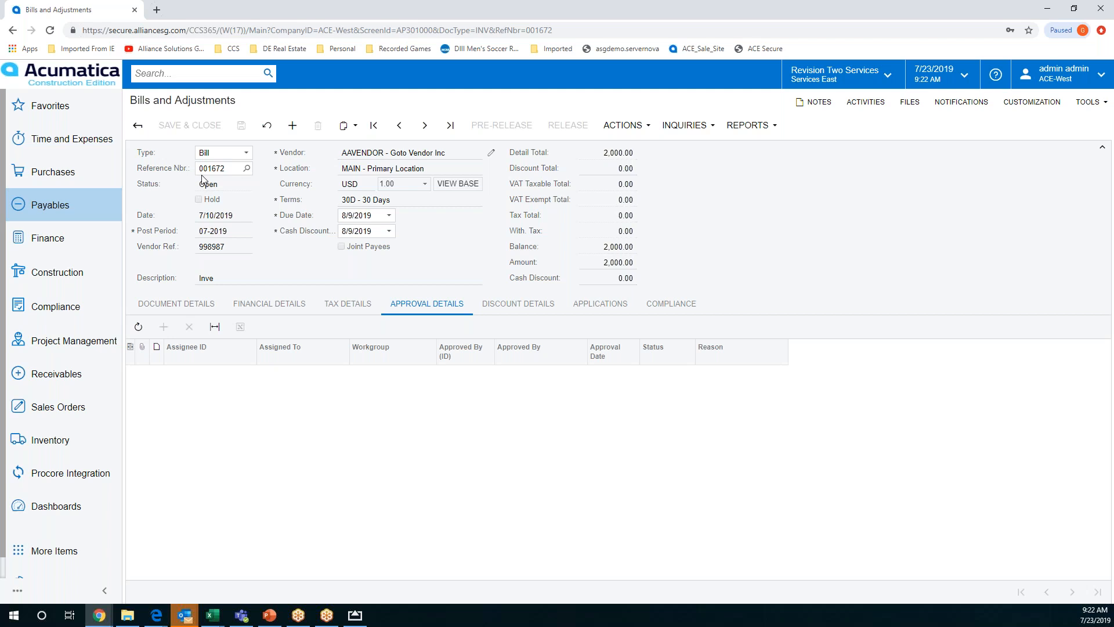
View the Project Manager dashboard and open the Approvals page by searching for "approva"
left_click(74, 512)
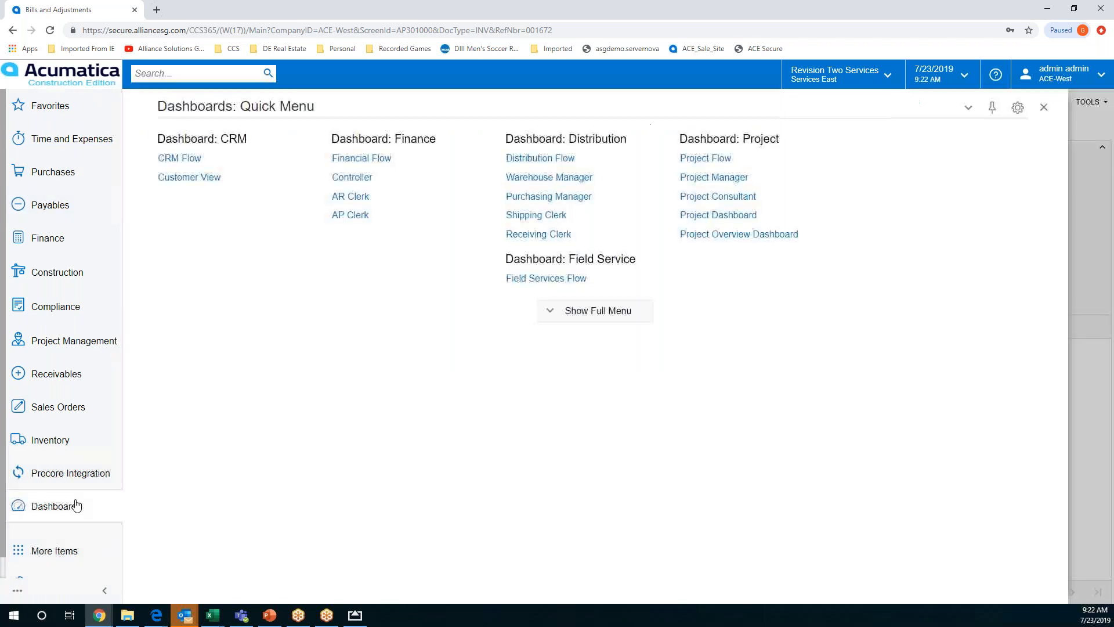
left_click(739, 186)
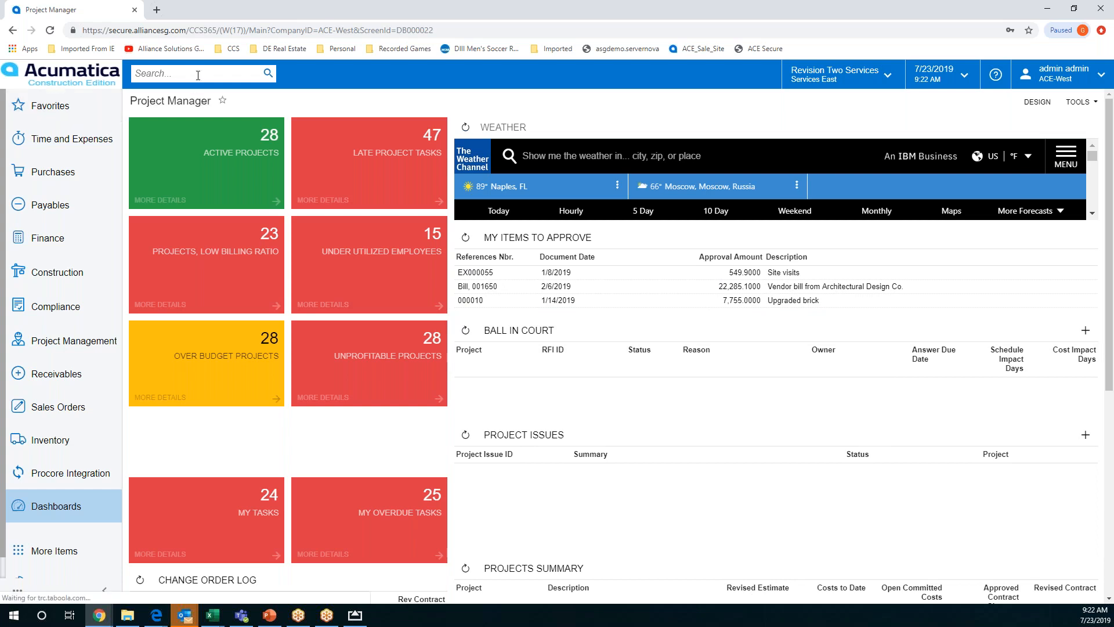
type("approva")
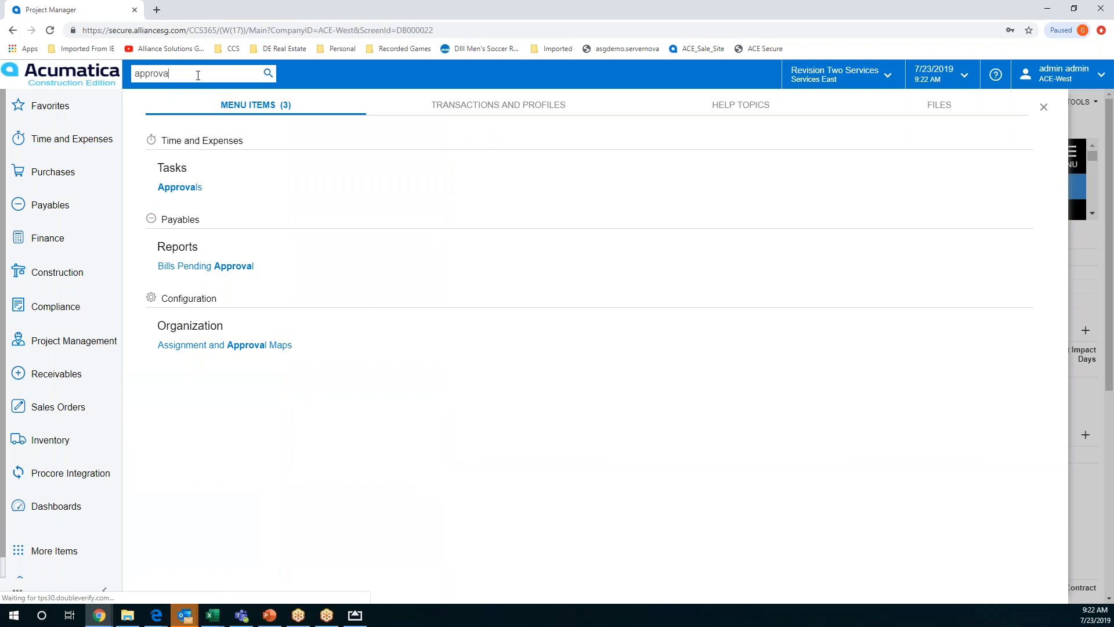
left_click(207, 190)
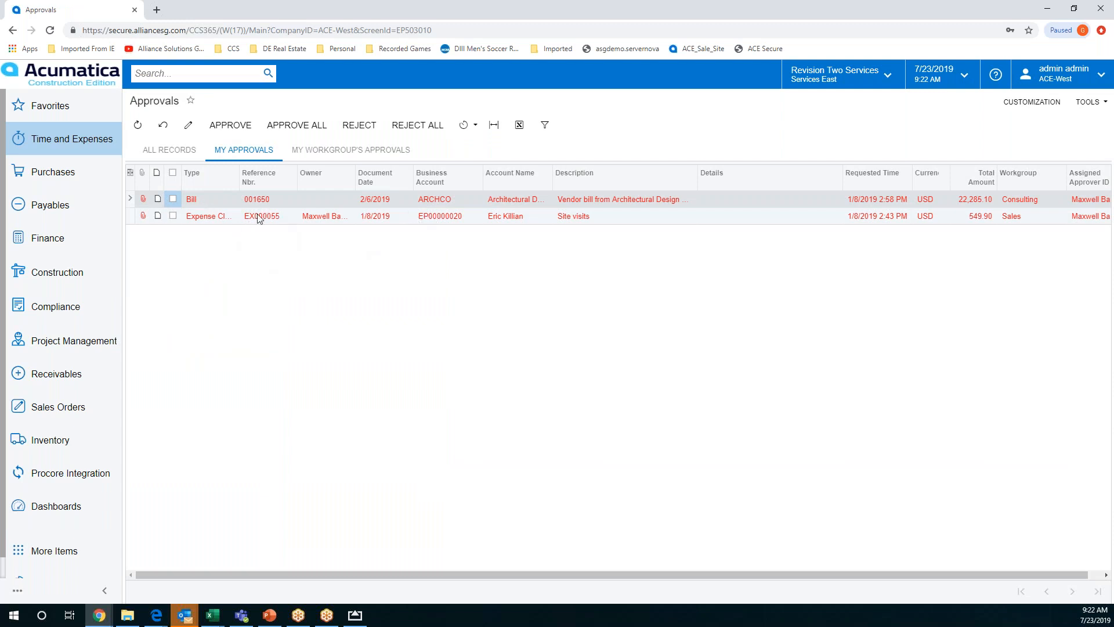
Open the Architectural Design Company bill from My Approvals and view its available actions and approval details
left_click(238, 199)
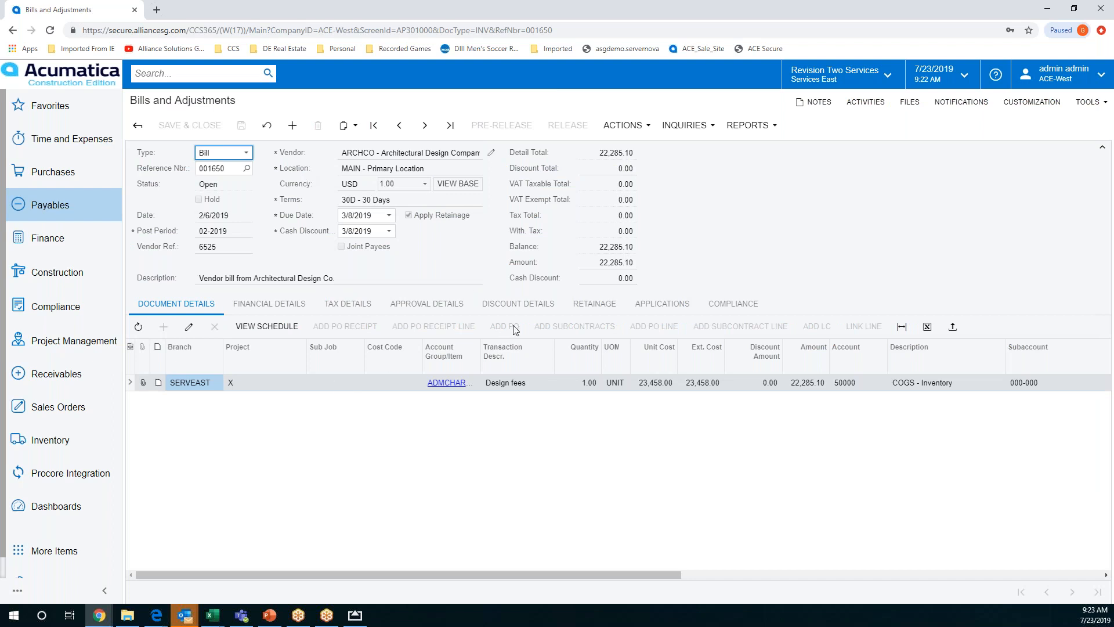
left_click(631, 127)
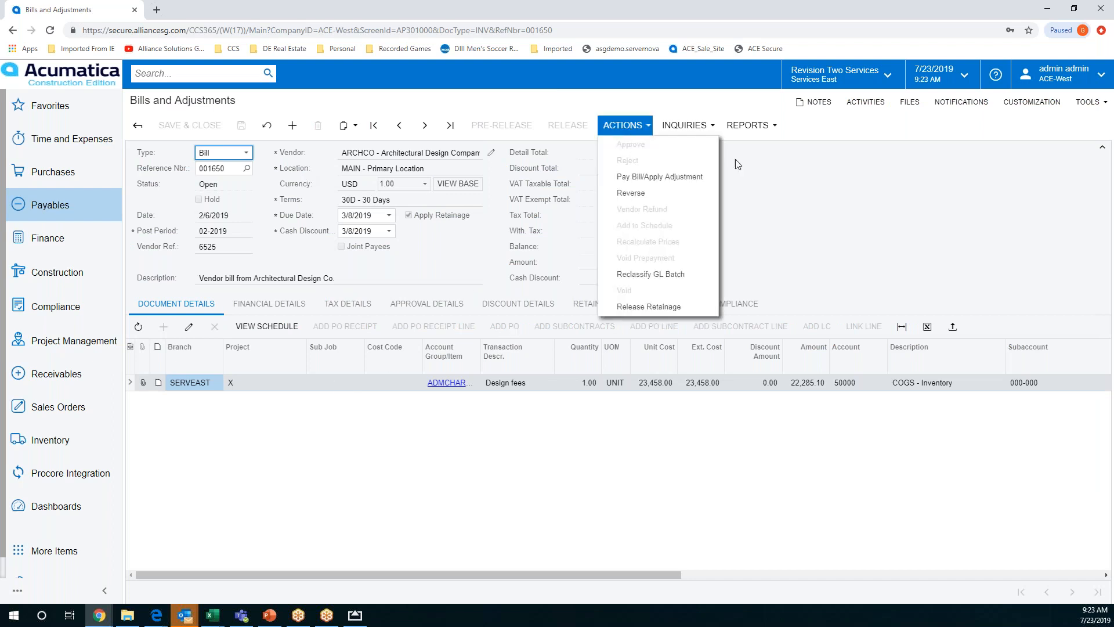
left_click(827, 182)
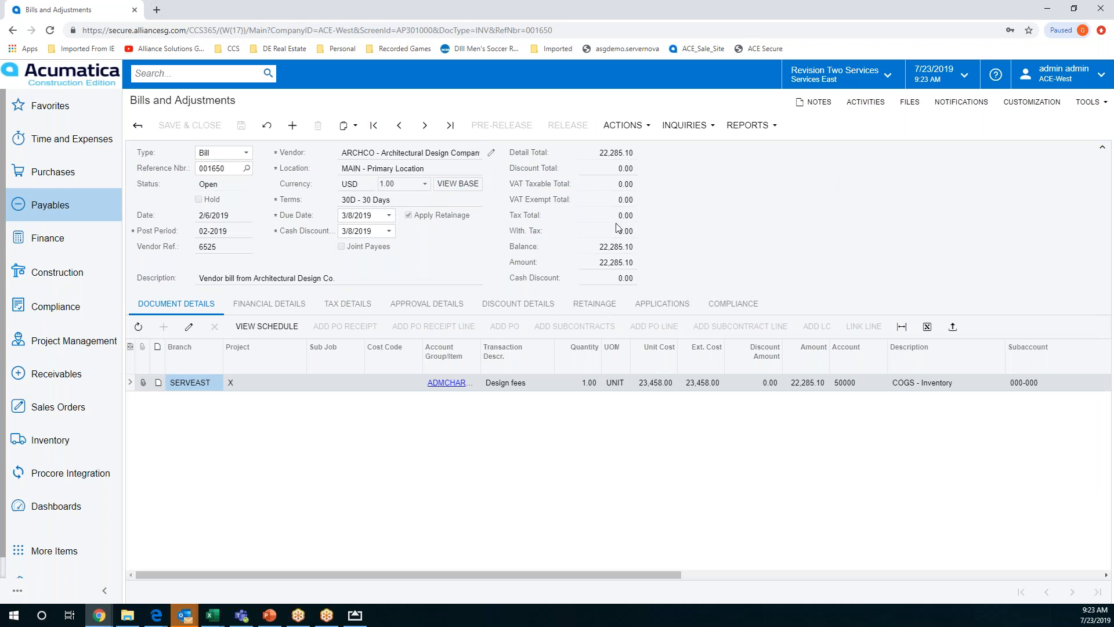
left_click(412, 312)
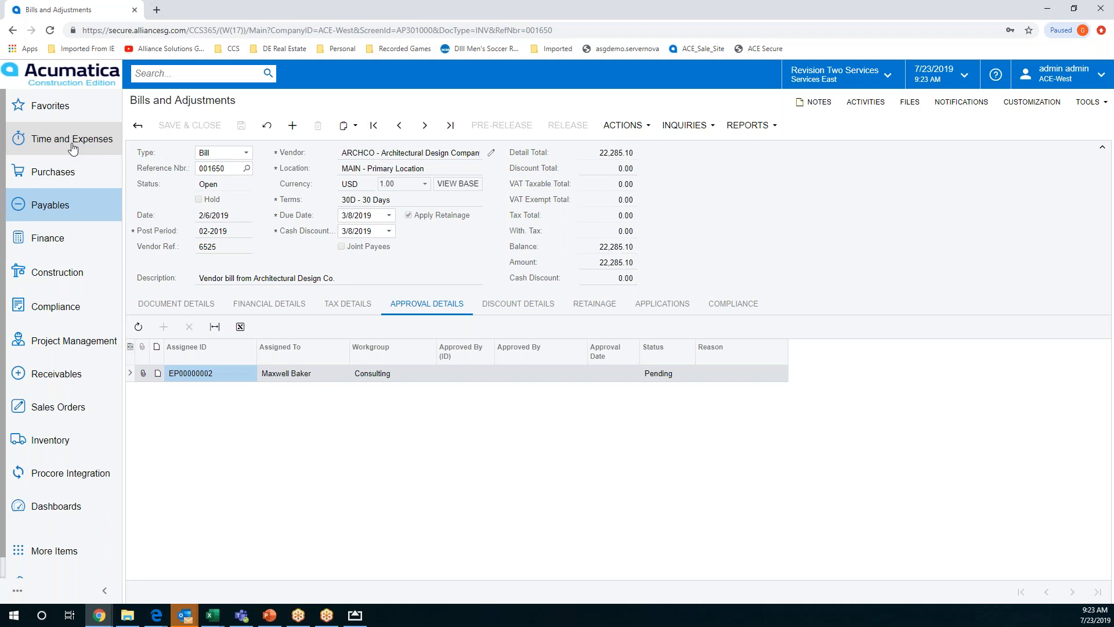
Switch to the AirServer window, enlarge it to show the mobile app's home screen, and minimize it
left_click(359, 616)
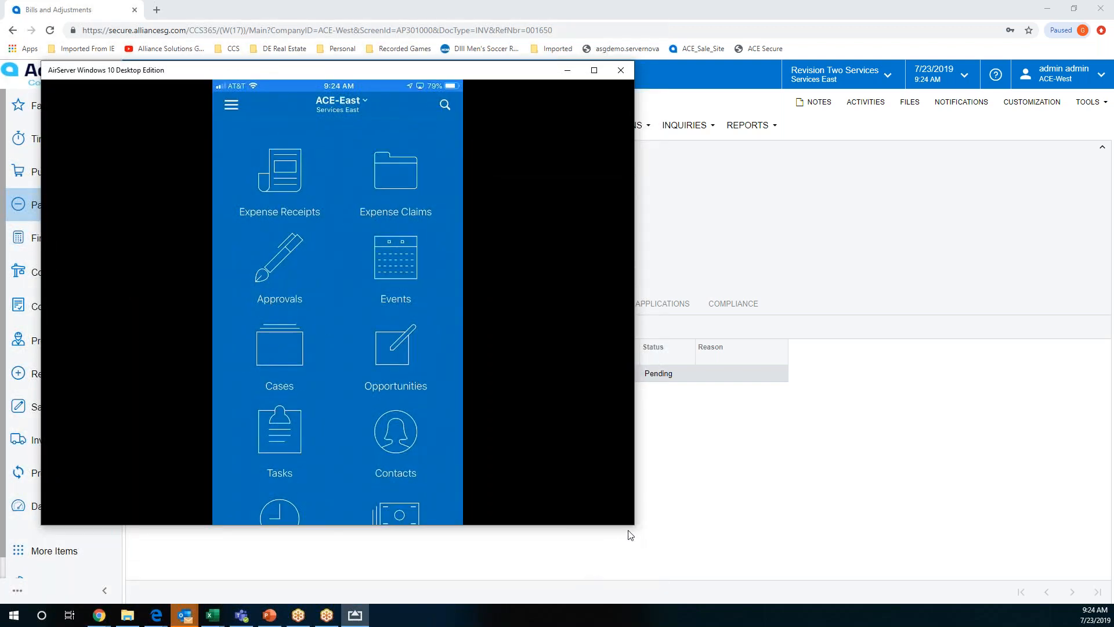
left_click_drag(634, 538, 650, 587)
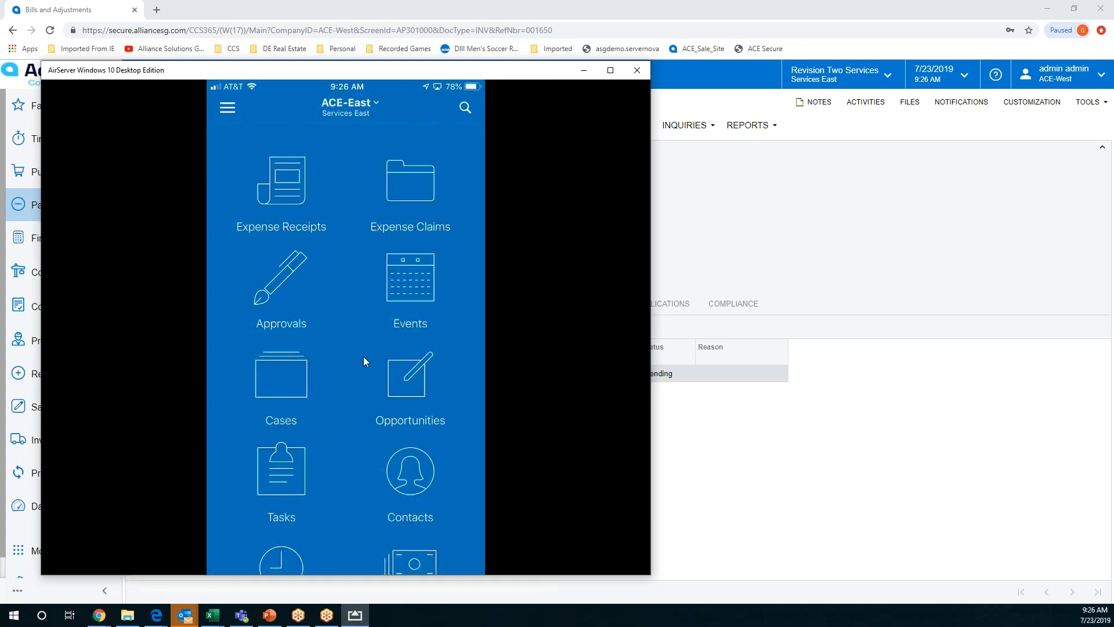
left_click(585, 73)
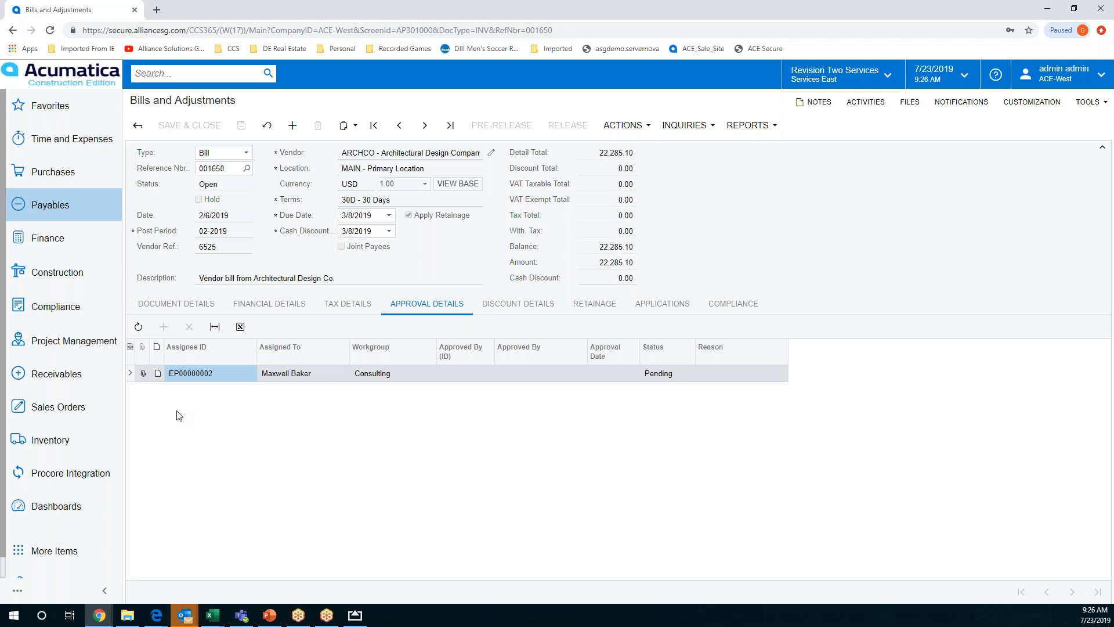
View the Project Issues list and a blank Request for Information form, leaving it unsaved for the Project Dashboard
left_click(84, 345)
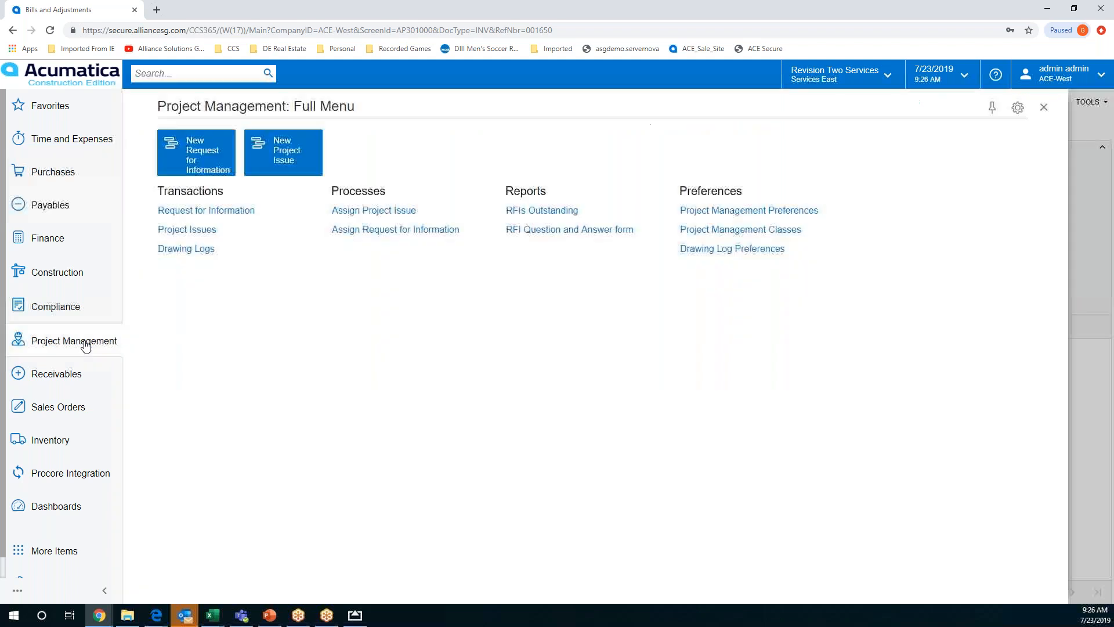
left_click(185, 230)
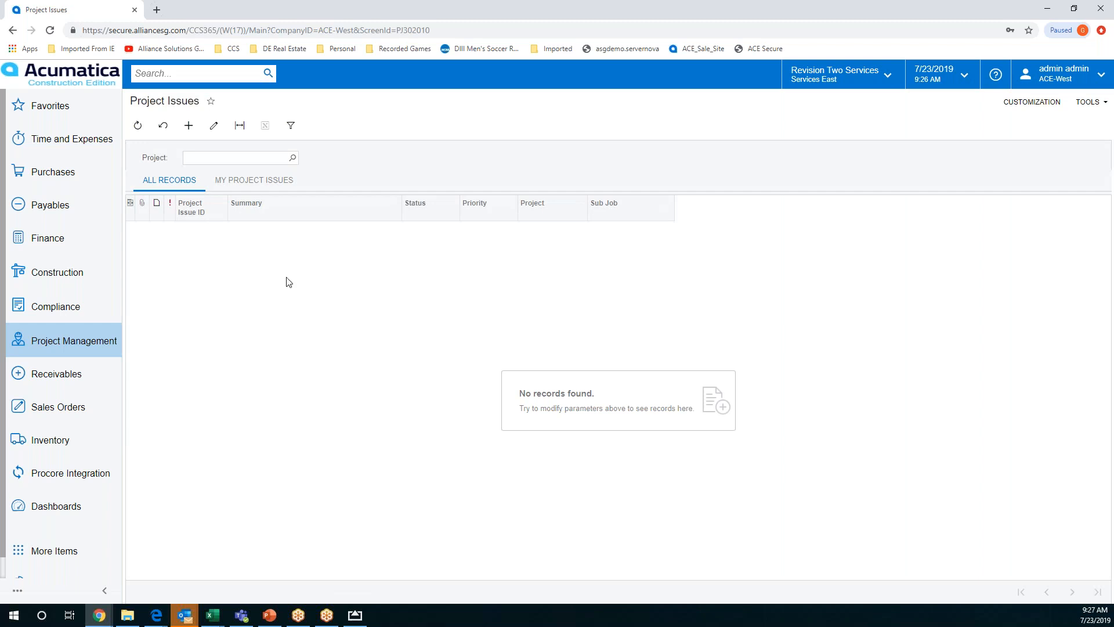
left_click(67, 346)
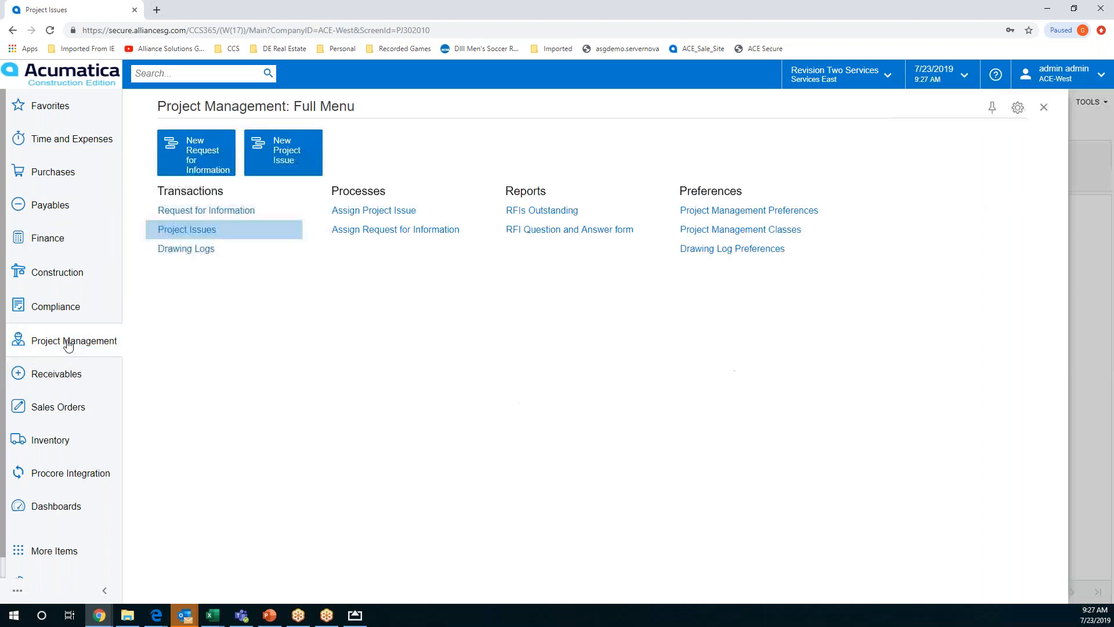
left_click(264, 210)
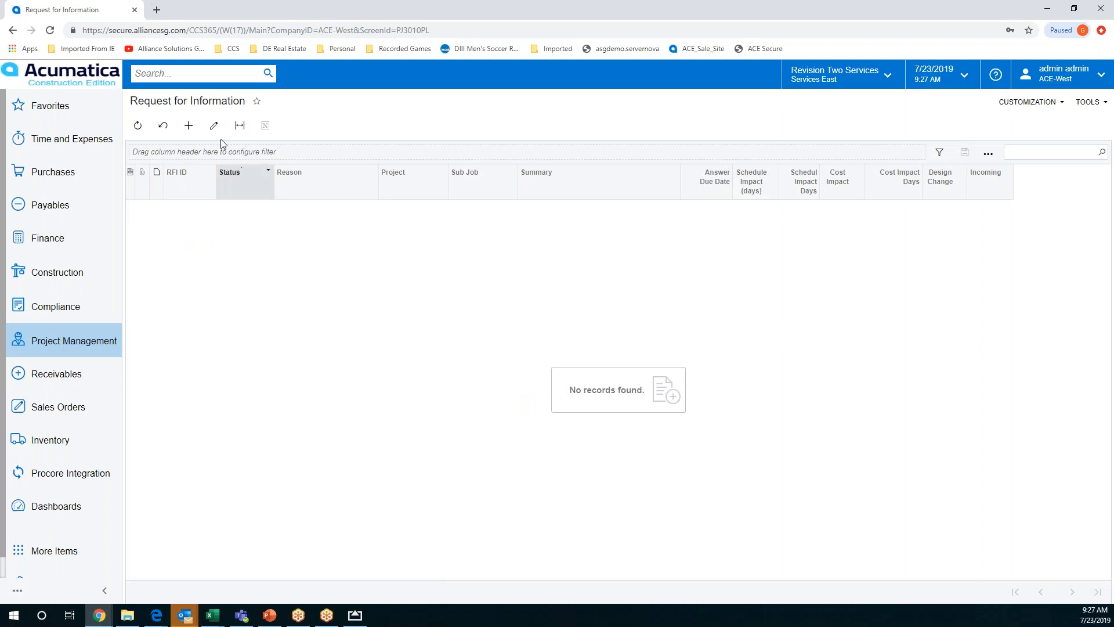
left_click(189, 126)
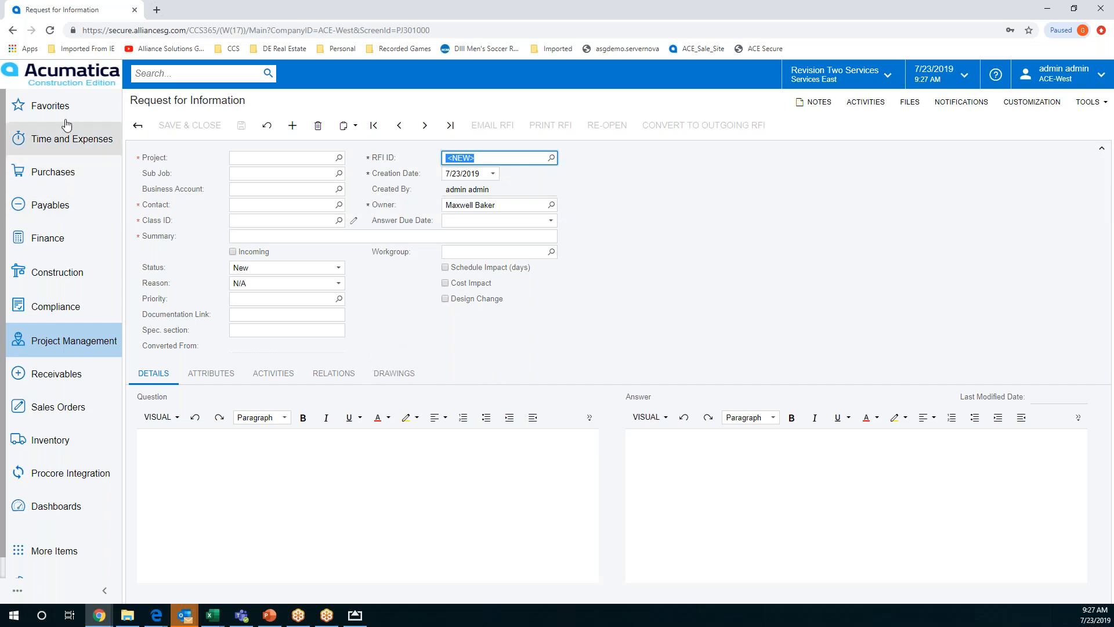
left_click(66, 73)
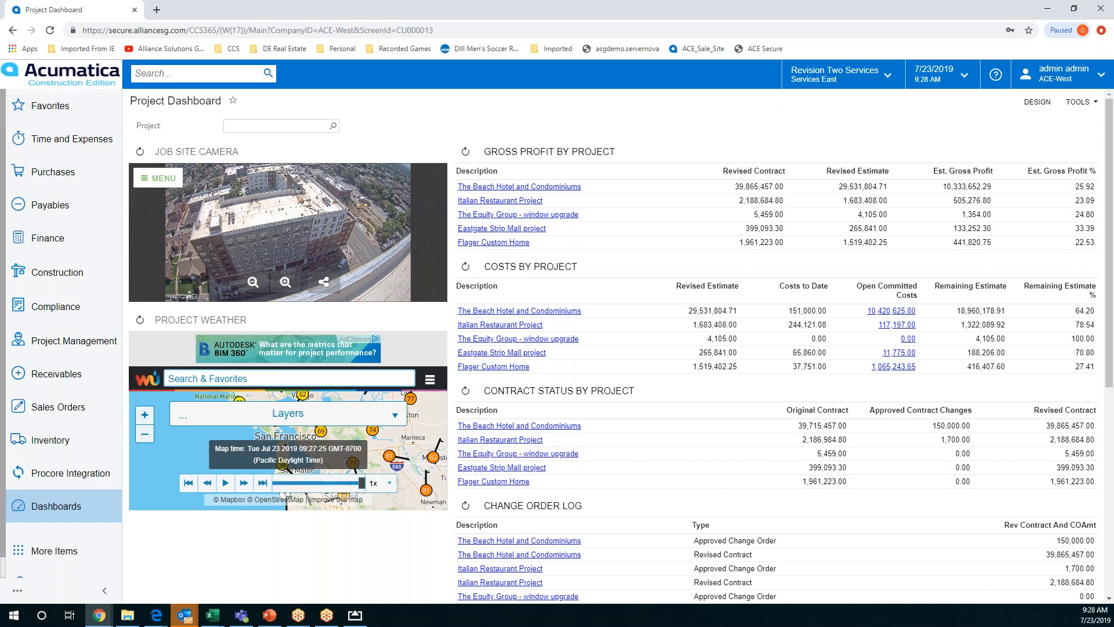
Switch to PowerPoint, present the "Future-proof platform" and "Typical areas of implementation" slides, and return to the Acumatica dashboard
key("alt+Tab")
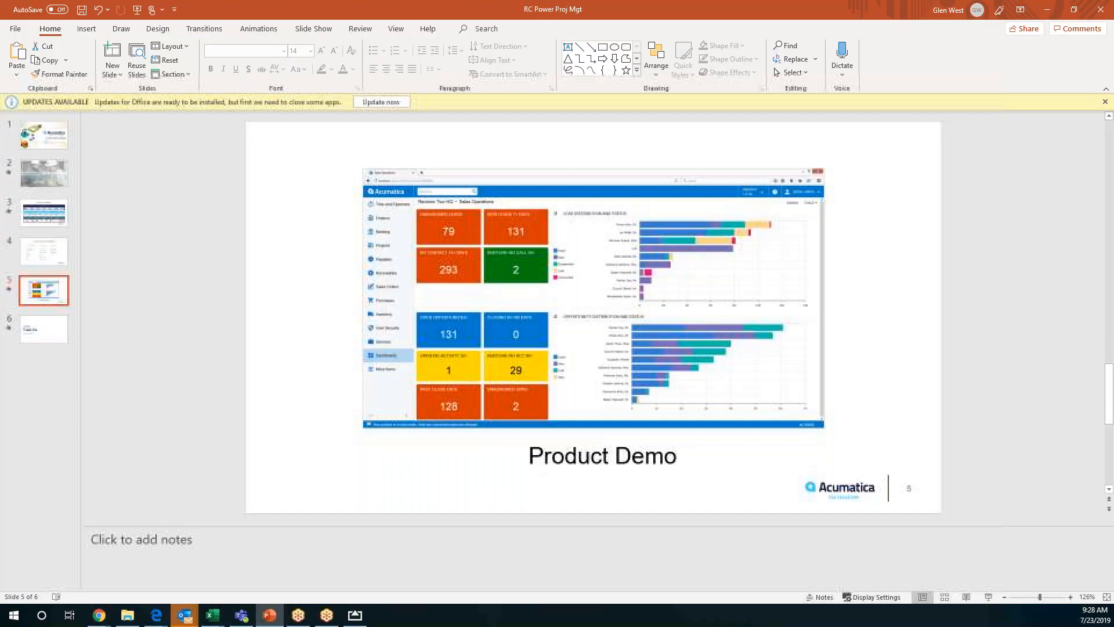
left_click(42, 210)
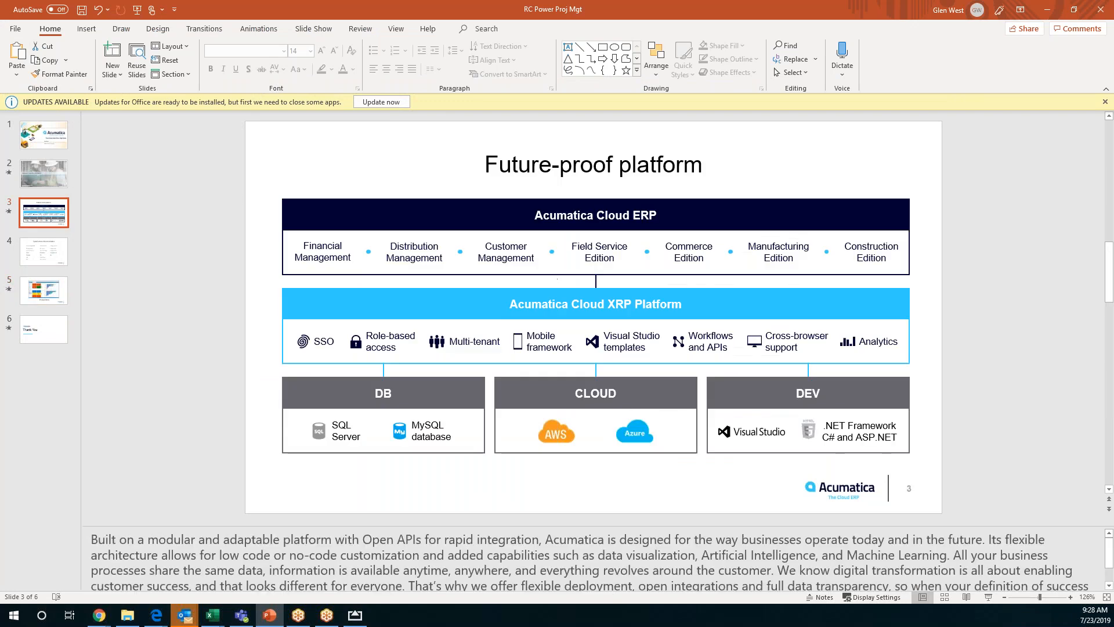
left_click(989, 597)
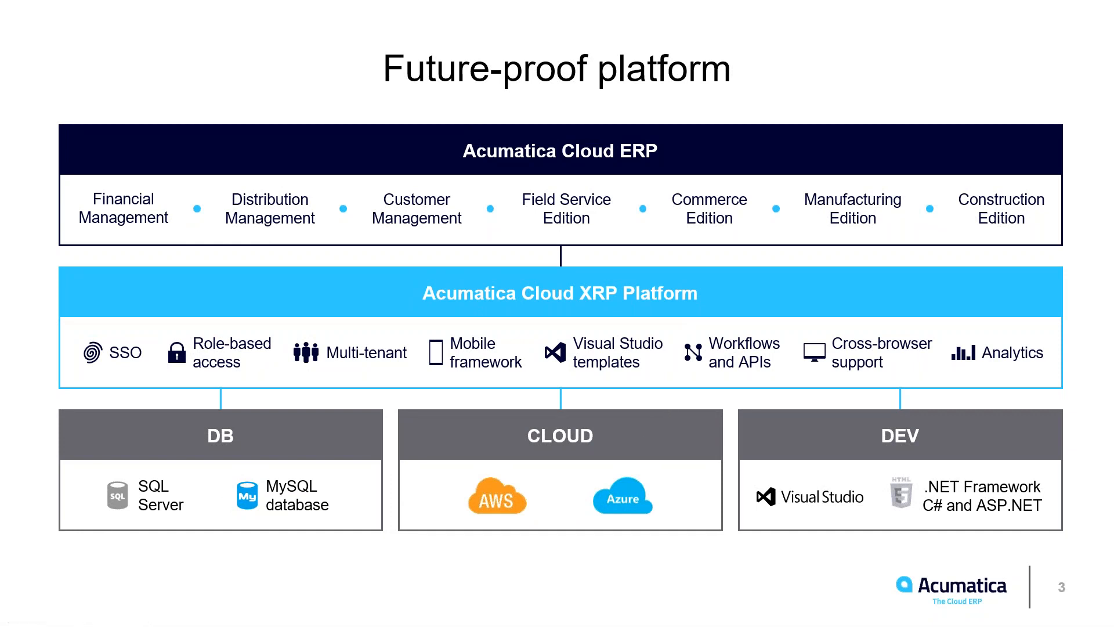
key("Right")
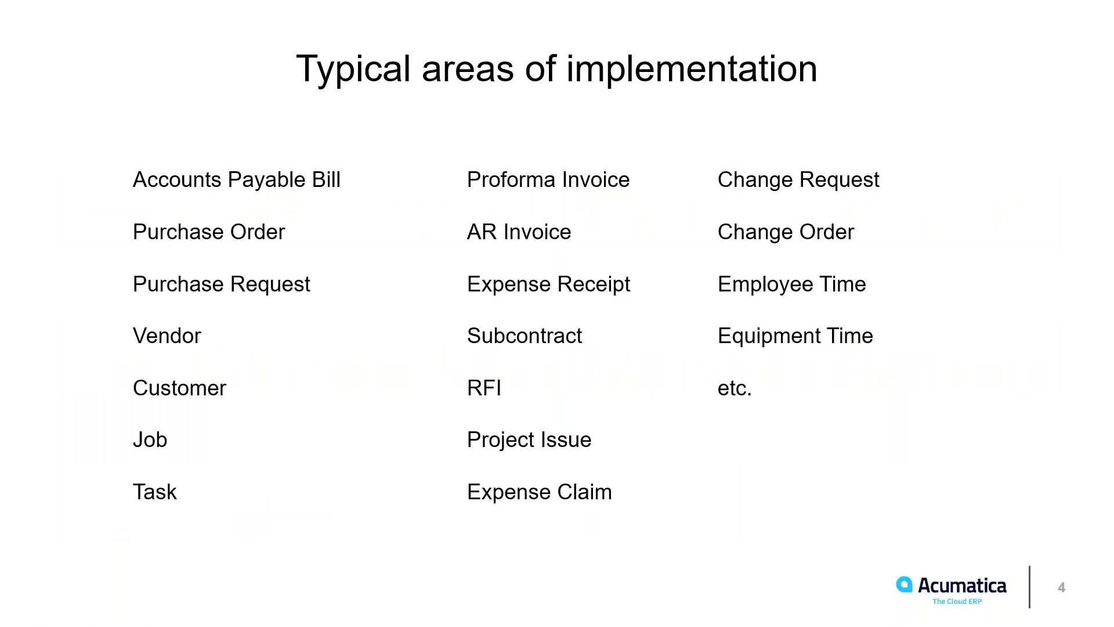
key("Escape")
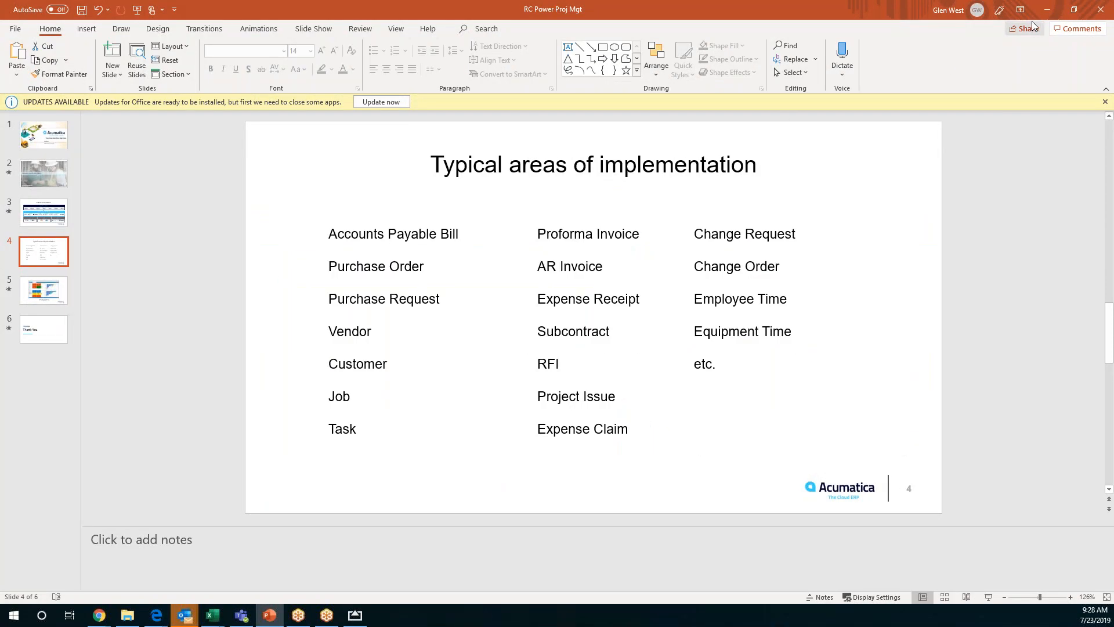
left_click(1046, 10)
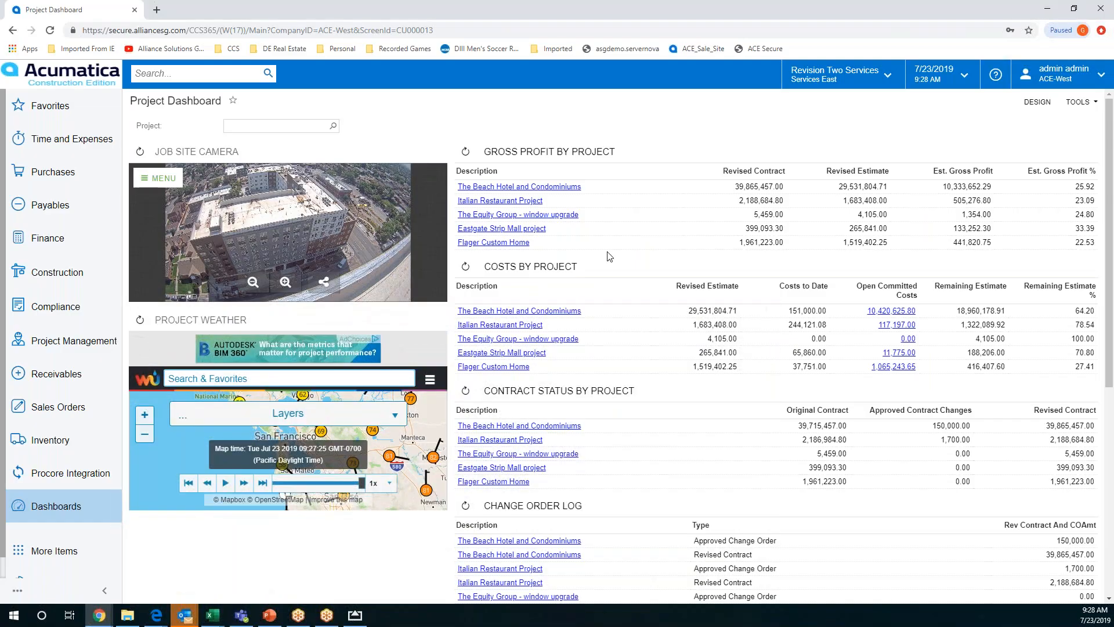